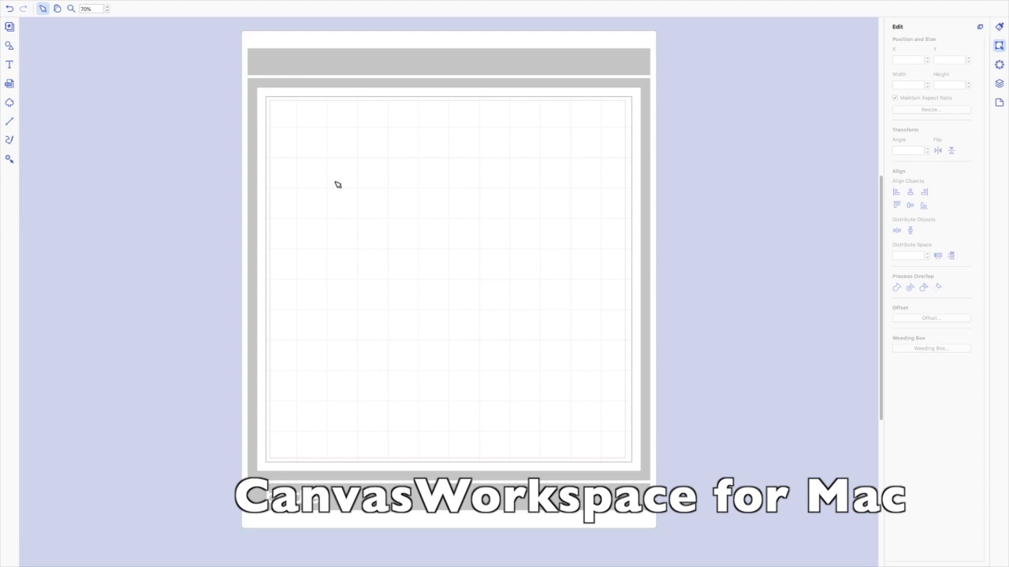
Add the word 'enjoy' in Pacifico and enlarge it to 9.80" by 5.35" on the mat
{"action": "left_click", "coordinate": [9, 65]}
{"action": "left_click", "coordinate": [360, 251]}
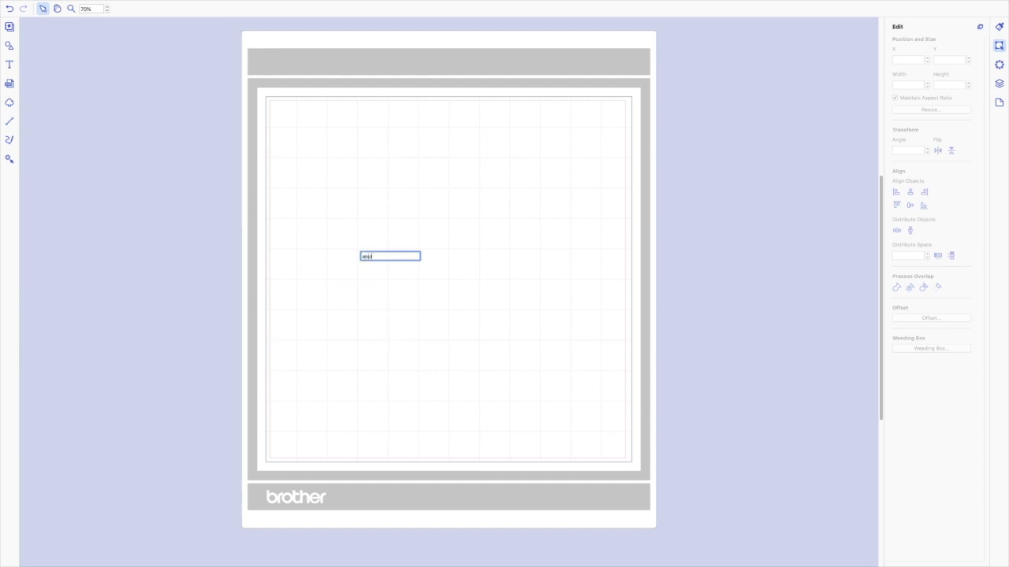
{"action": "key", "text": "Return"}
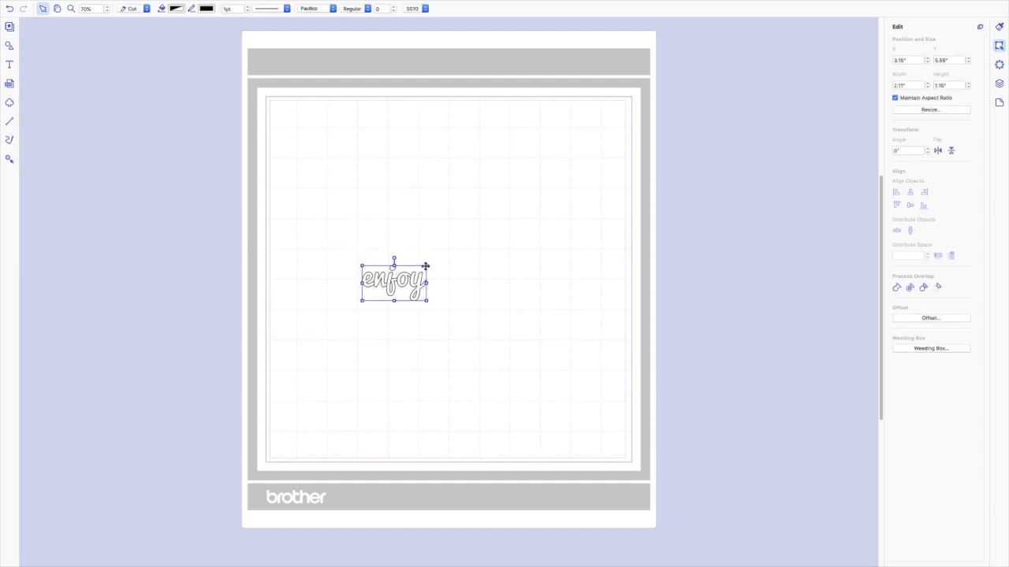
{"action": "left_click_drag", "start_coordinate": [427, 266], "coordinate": [593, 175]}
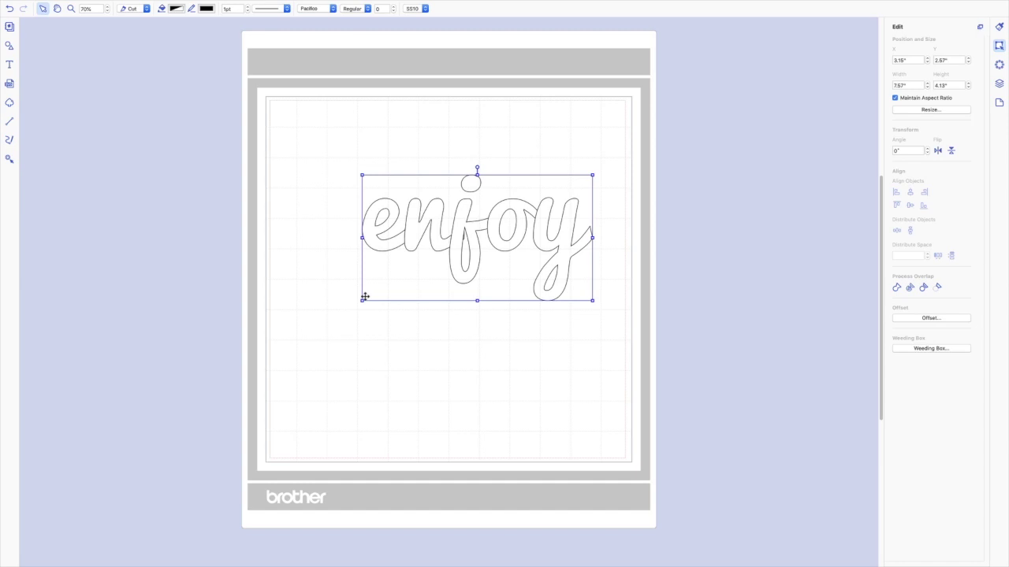
{"action": "left_click_drag", "start_coordinate": [363, 302], "coordinate": [294, 337]}
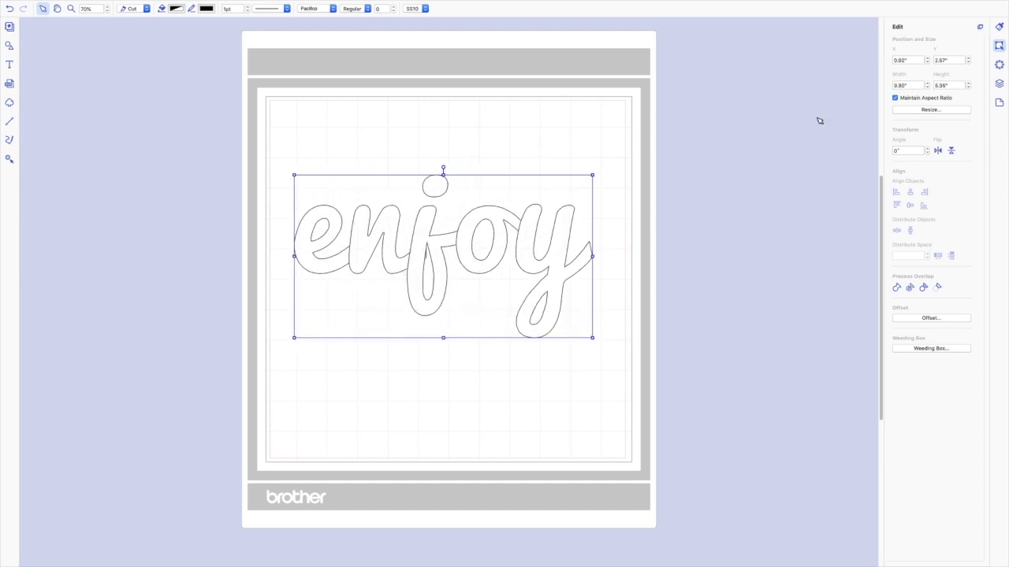
Apply the Brush Script Std font to the enjoy text
{"action": "left_click", "coordinate": [999, 27]}
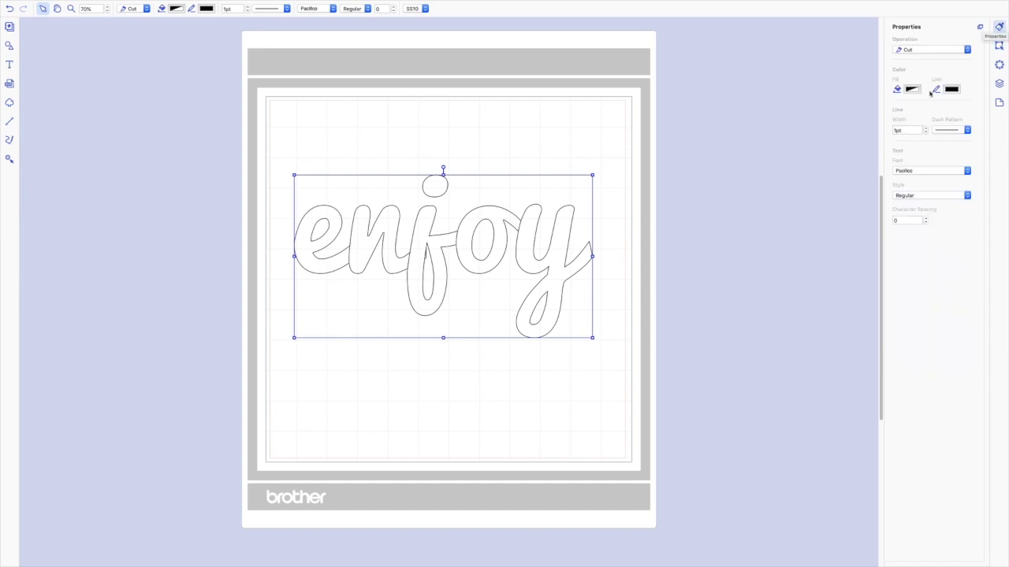
{"action": "left_click", "coordinate": [923, 172]}
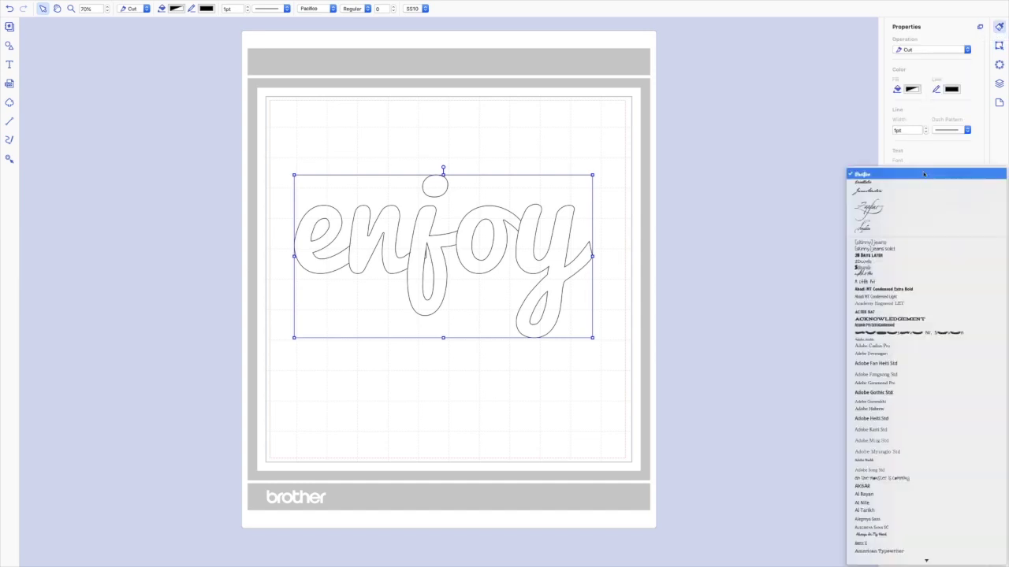
{"action": "scroll", "coordinate": [911, 284], "scroll_direction": "down", "scroll_amount": 5}
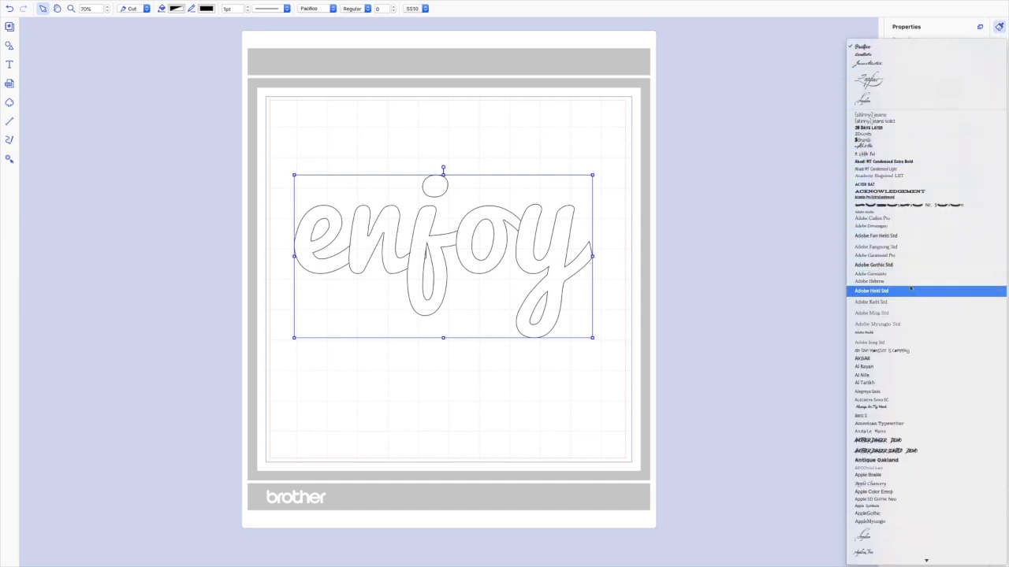
{"action": "scroll", "coordinate": [911, 289], "scroll_direction": "down", "scroll_amount": 5}
{"action": "scroll", "coordinate": [911, 289], "scroll_direction": "down", "scroll_amount": 12}
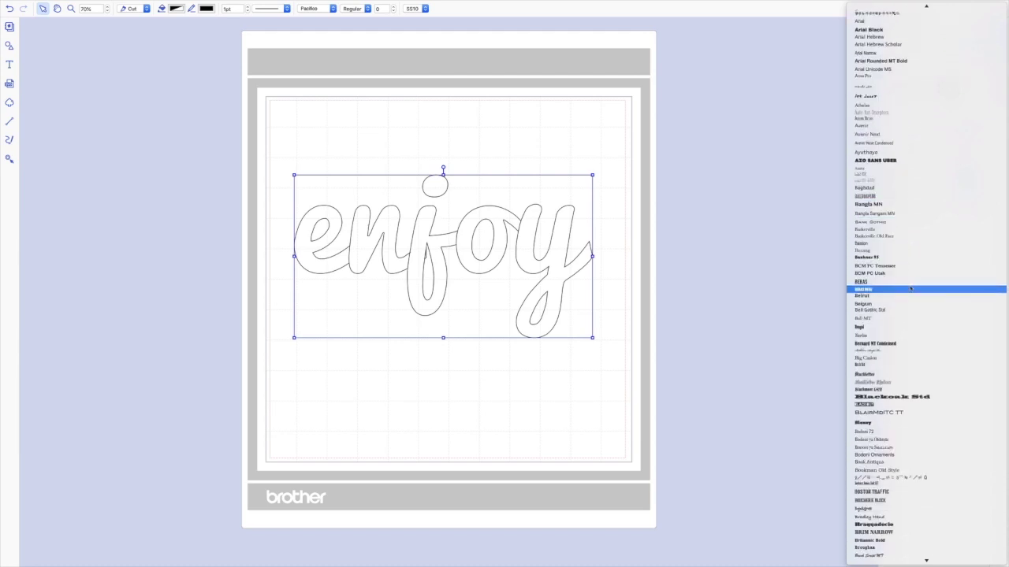
{"action": "scroll", "coordinate": [911, 289], "scroll_direction": "down", "scroll_amount": 3}
{"action": "scroll", "coordinate": [911, 289], "scroll_direction": "down", "scroll_amount": 3}
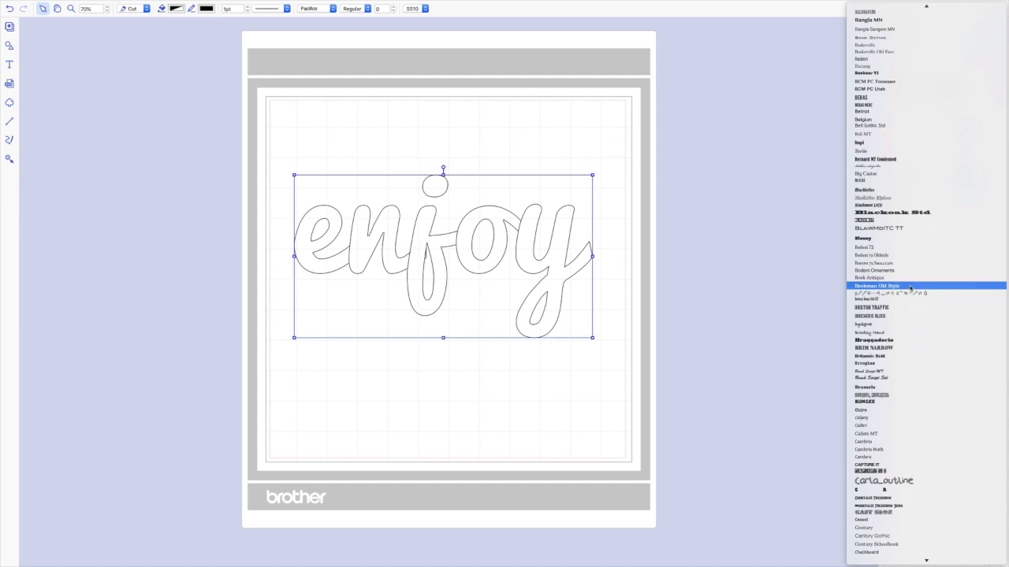
{"action": "left_click", "coordinate": [897, 379]}
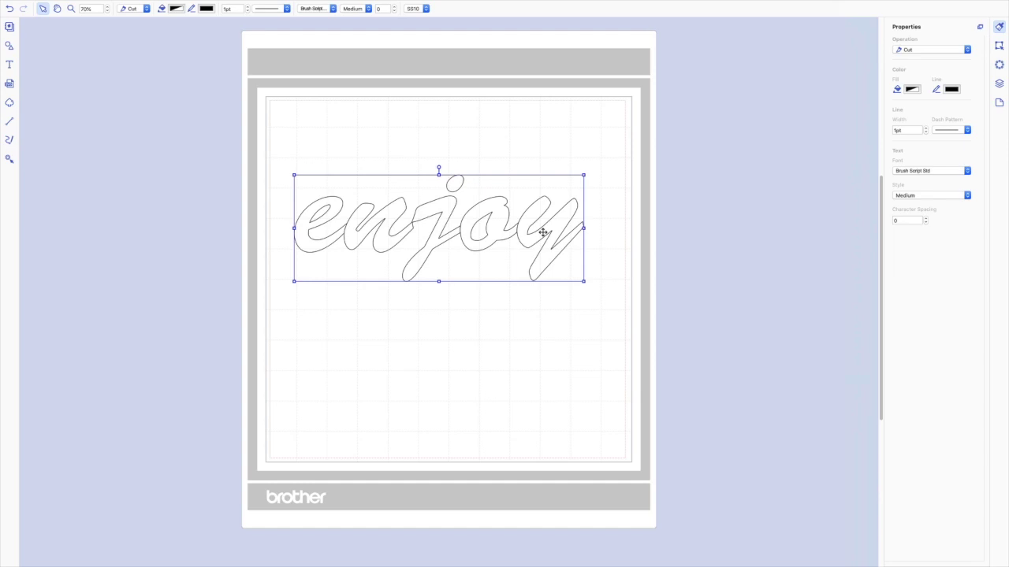
Switch the enjoy text to the Always In My Heart font instead
{"action": "left_click", "coordinate": [936, 172]}
{"action": "scroll", "coordinate": [922, 298], "scroll_direction": "down", "scroll_amount": 3}
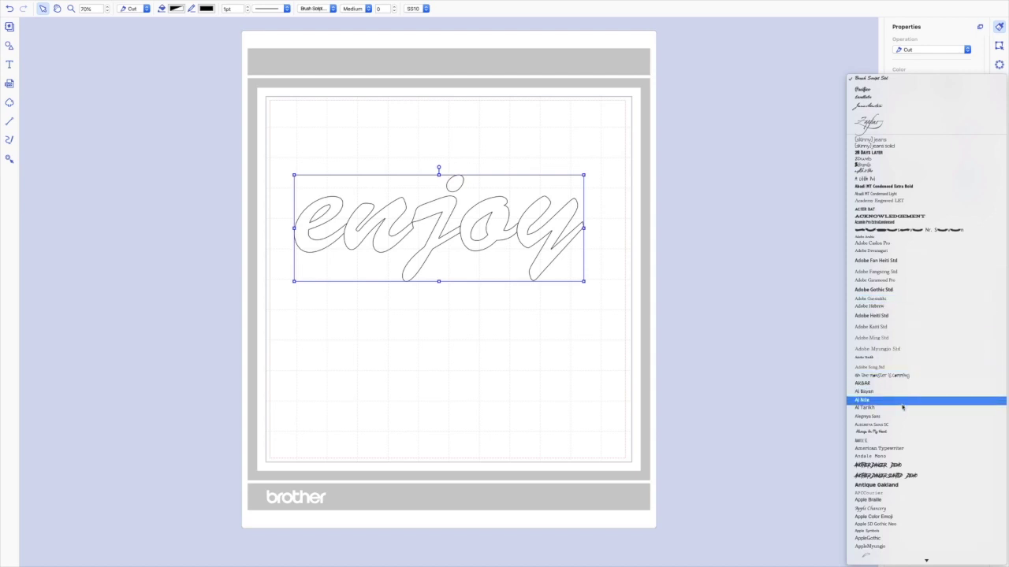
{"action": "left_click", "coordinate": [900, 432]}
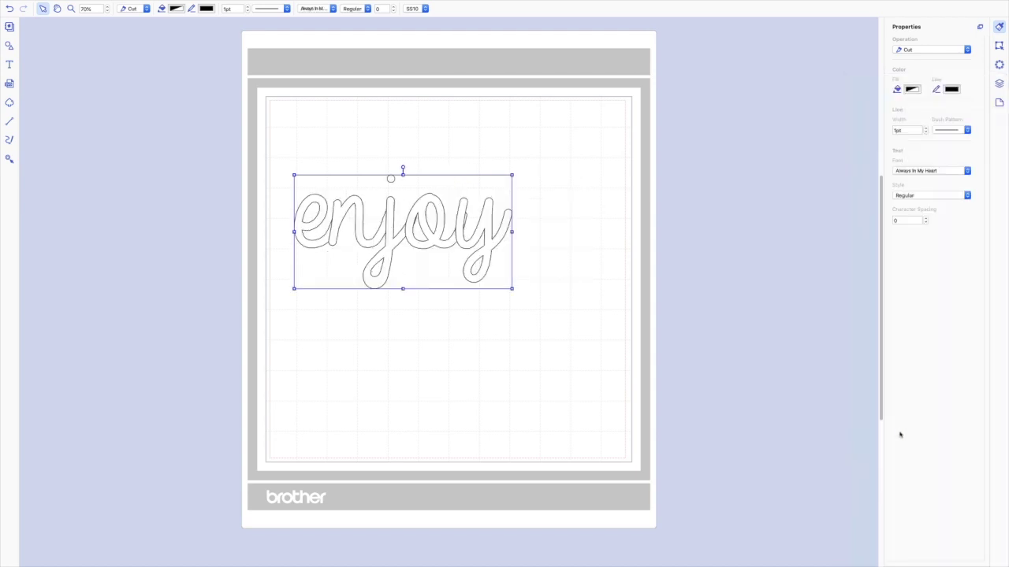
Scale enjoy to 11.20" by 5.86" and weld its letters into one cut shape
{"action": "left_click_drag", "start_coordinate": [510, 174], "coordinate": [616, 166]}
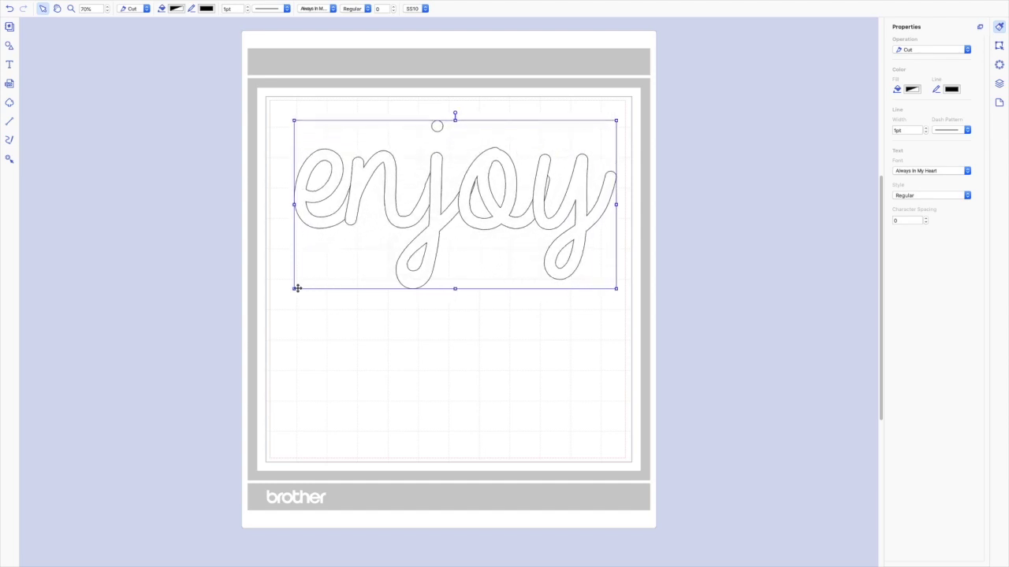
{"action": "left_click_drag", "start_coordinate": [294, 289], "coordinate": [274, 298]}
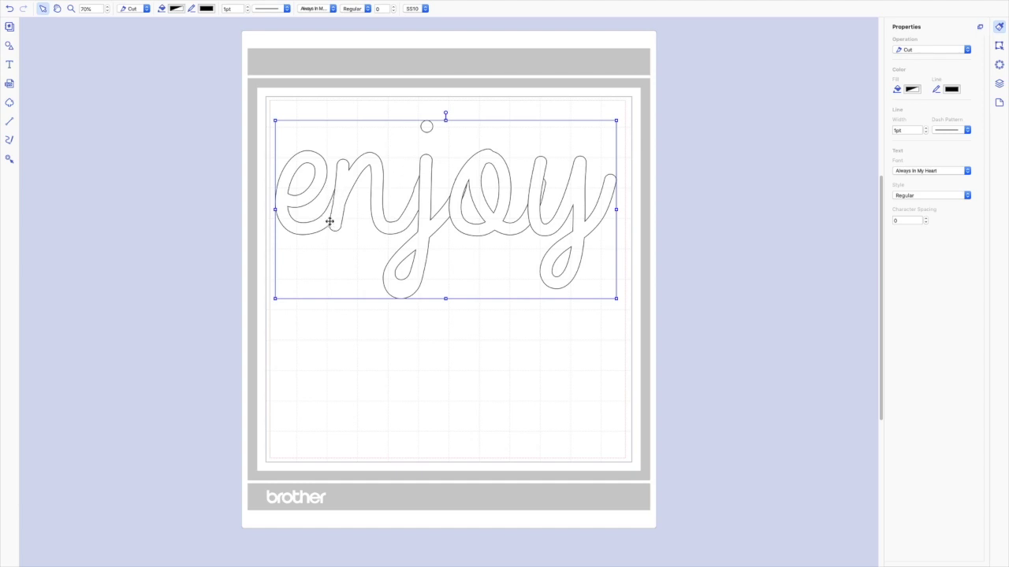
{"action": "left_click", "coordinate": [998, 45]}
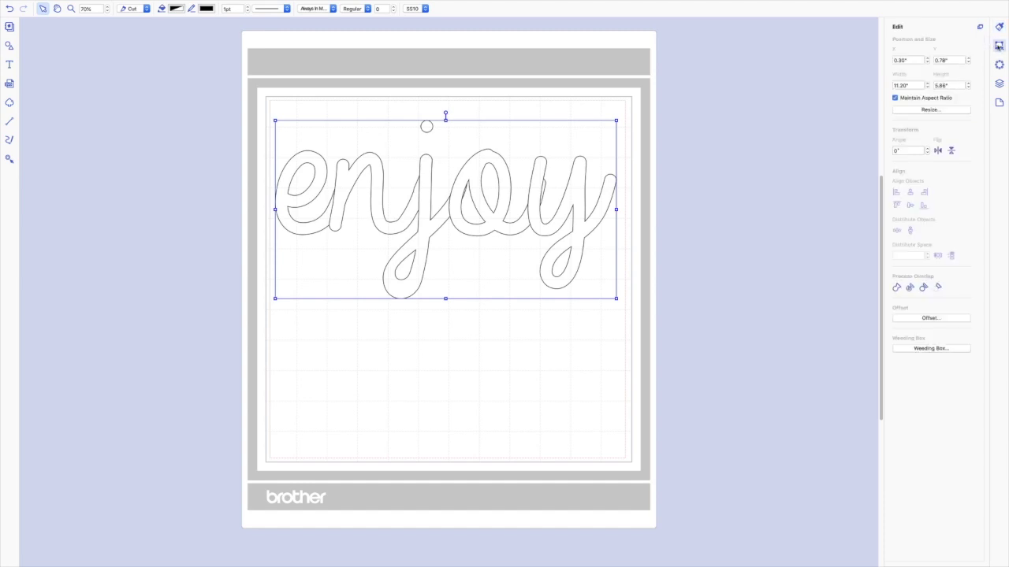
{"action": "left_click", "coordinate": [896, 288]}
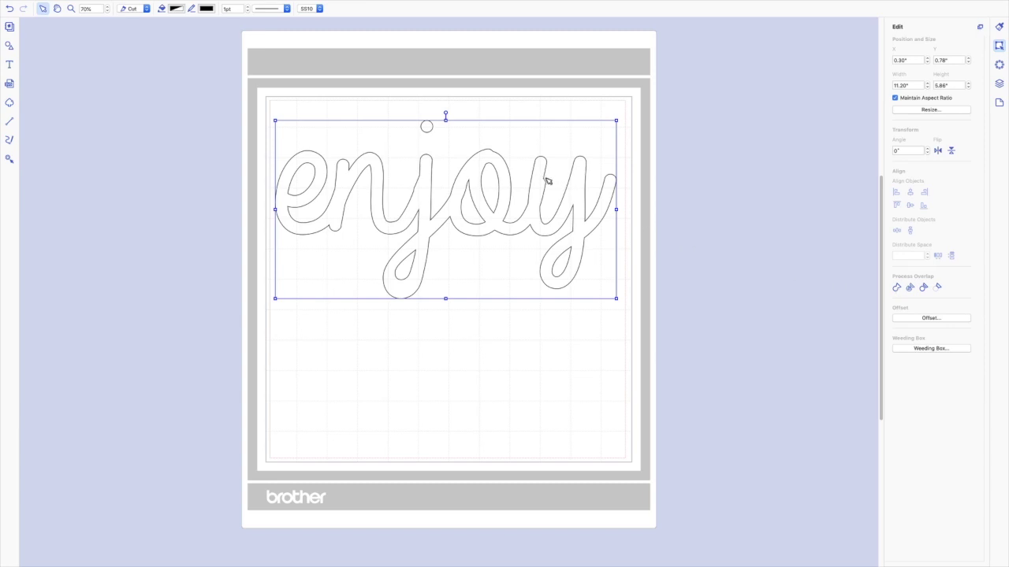
{"action": "scroll", "coordinate": [530, 207], "scroll_direction": "down", "scroll_amount": 1}
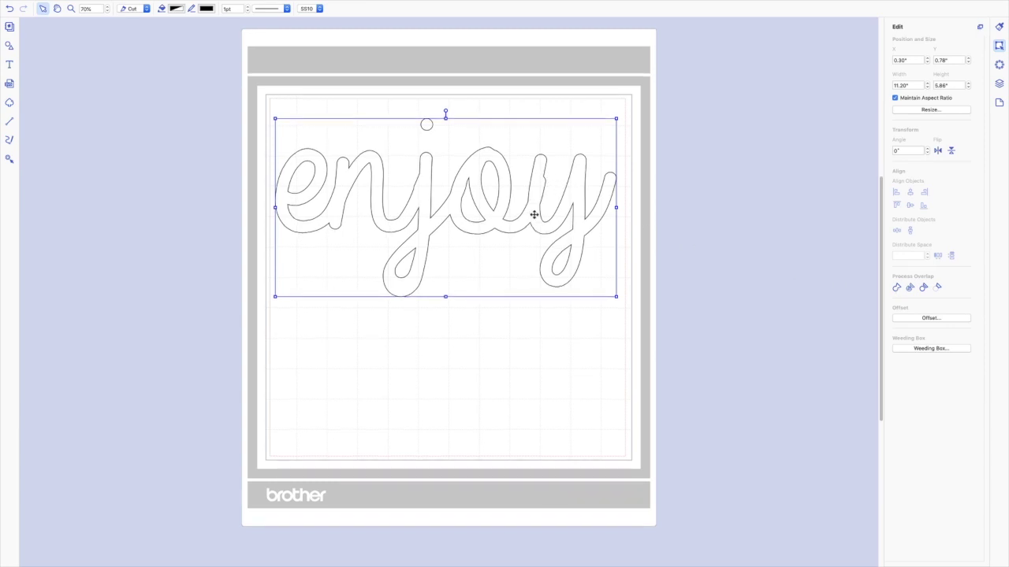
Open node editing on the welded enjoy outline
{"action": "left_click", "coordinate": [533, 215]}
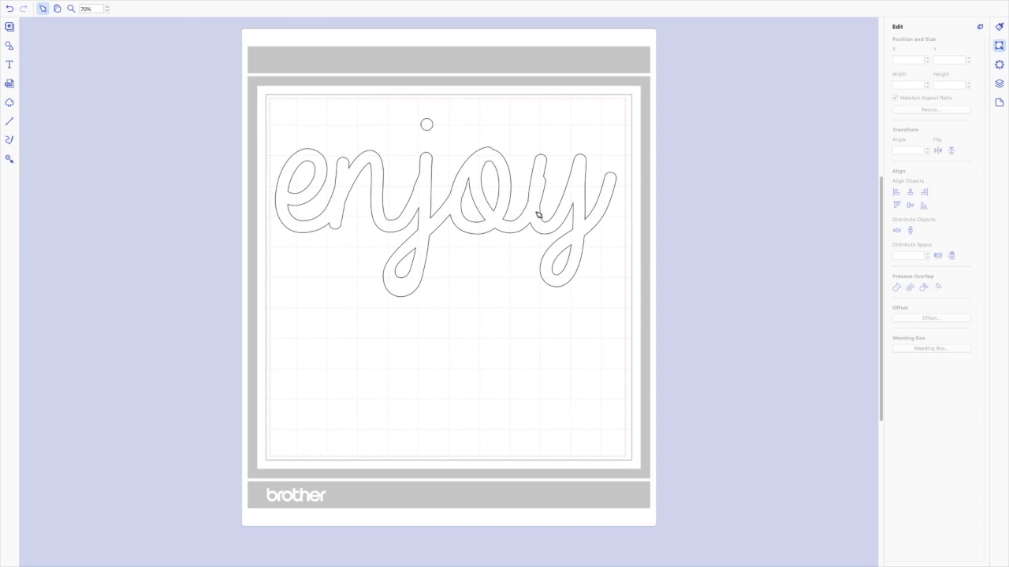
{"action": "double_click", "coordinate": [537, 212]}
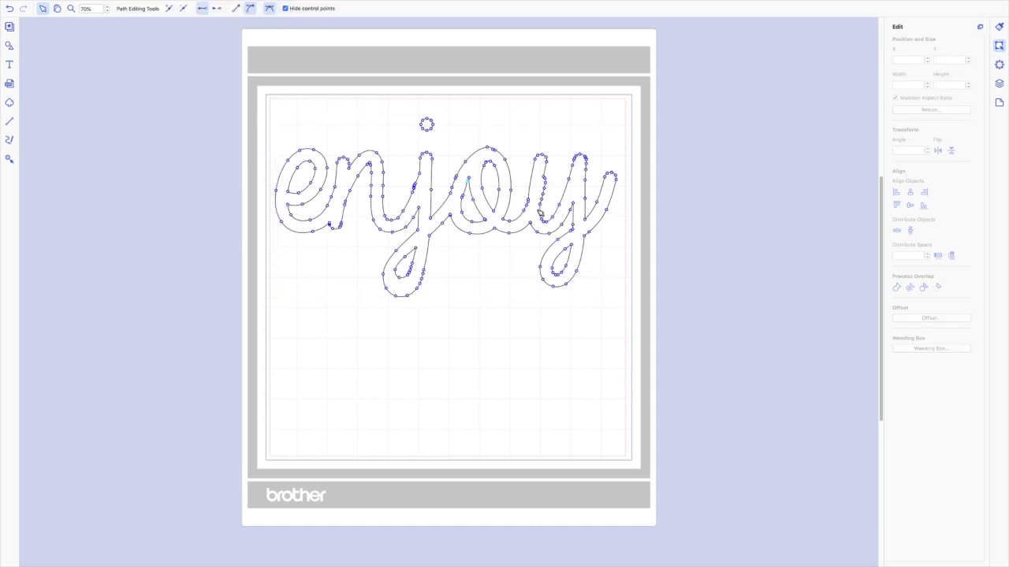
{"action": "left_click", "coordinate": [286, 8]}
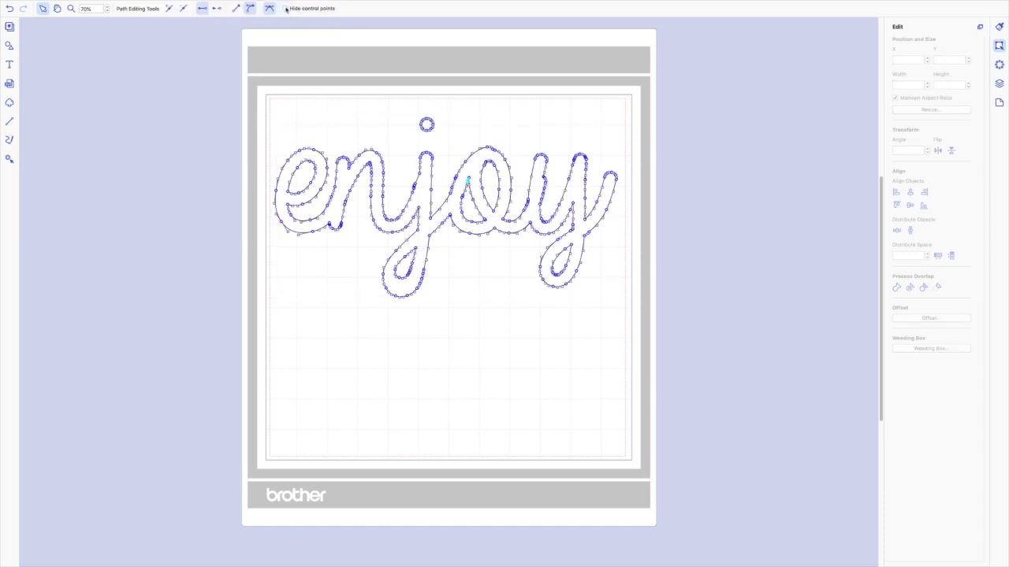
{"action": "left_click", "coordinate": [285, 8]}
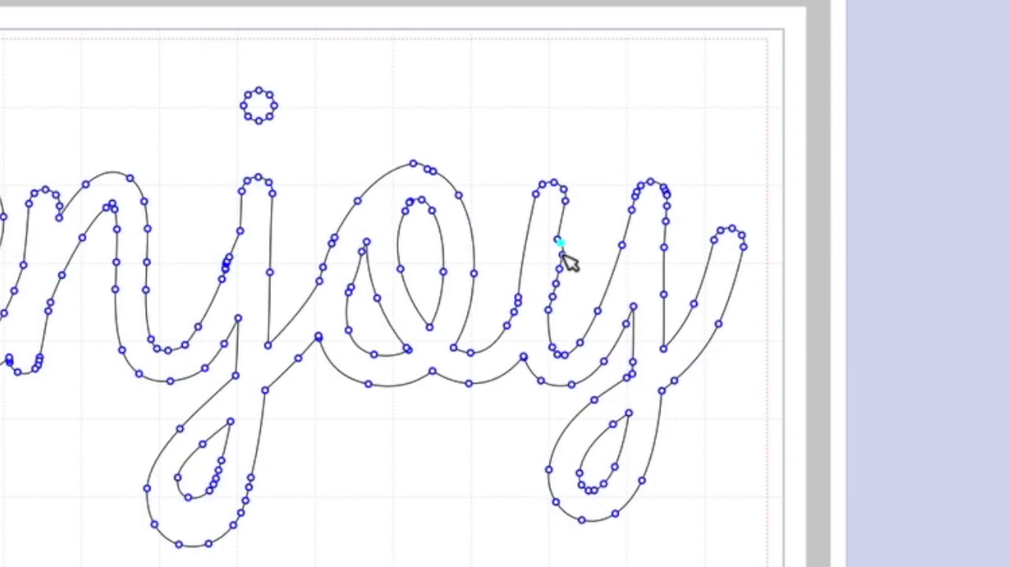
Delete the four extra nodes along the y's stroke and leave node editing
{"action": "left_click", "coordinate": [544, 186]}
{"action": "left_click", "coordinate": [557, 282], "text": "shift"}
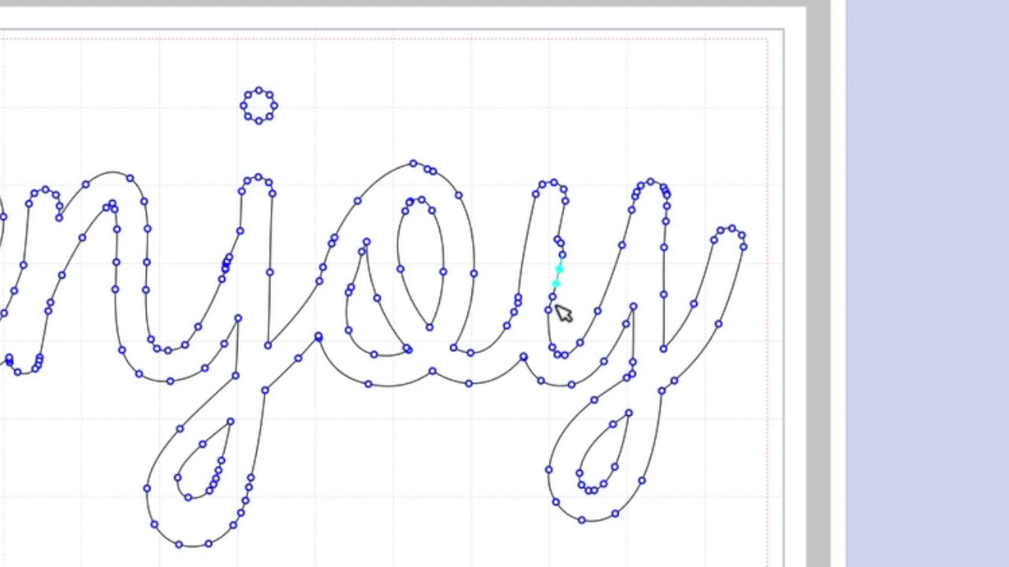
{"action": "left_click", "coordinate": [552, 297], "text": "shift"}
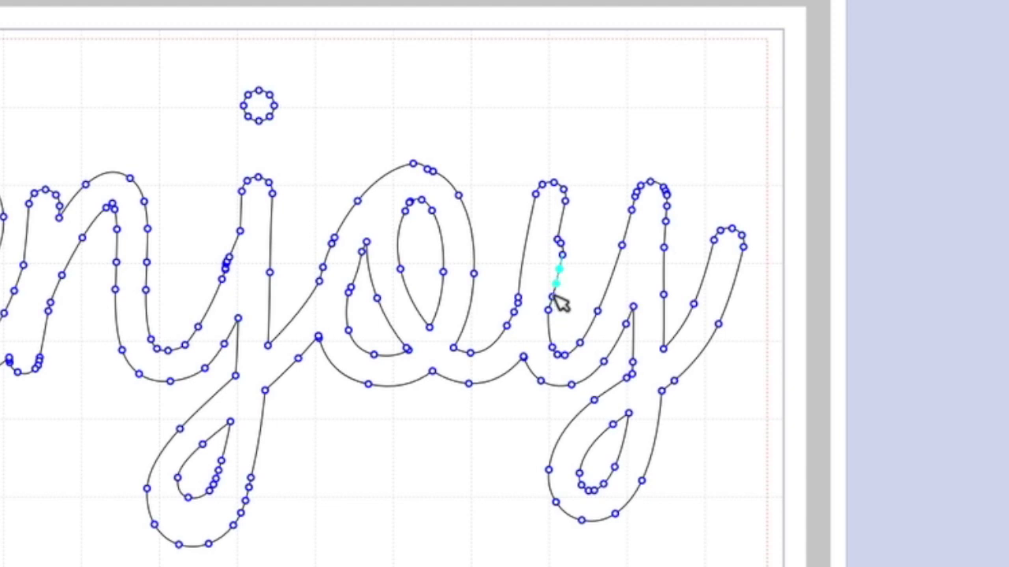
{"action": "left_click", "coordinate": [561, 254], "text": "shift"}
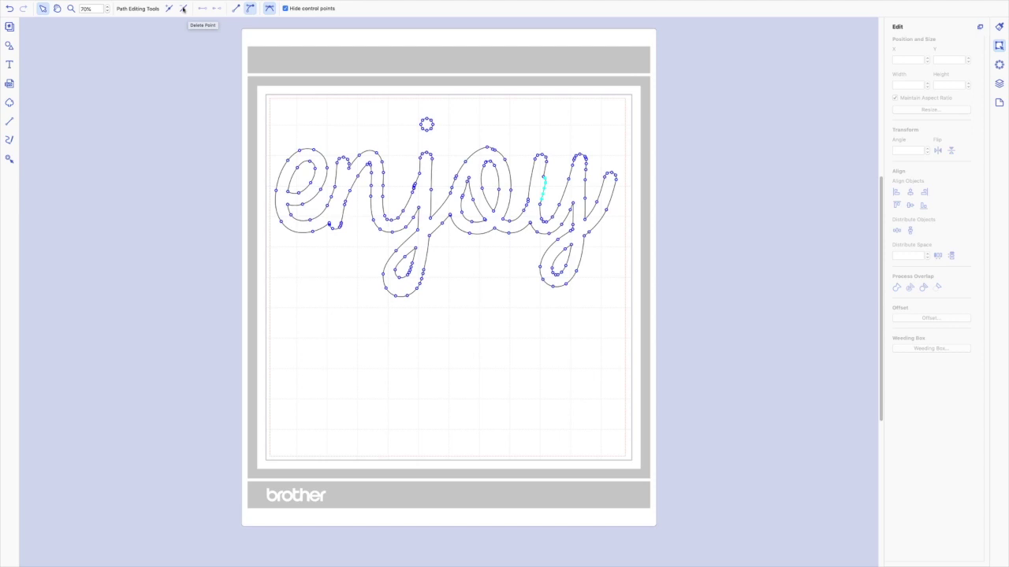
{"action": "left_click", "coordinate": [183, 8]}
{"action": "left_click", "coordinate": [492, 275]}
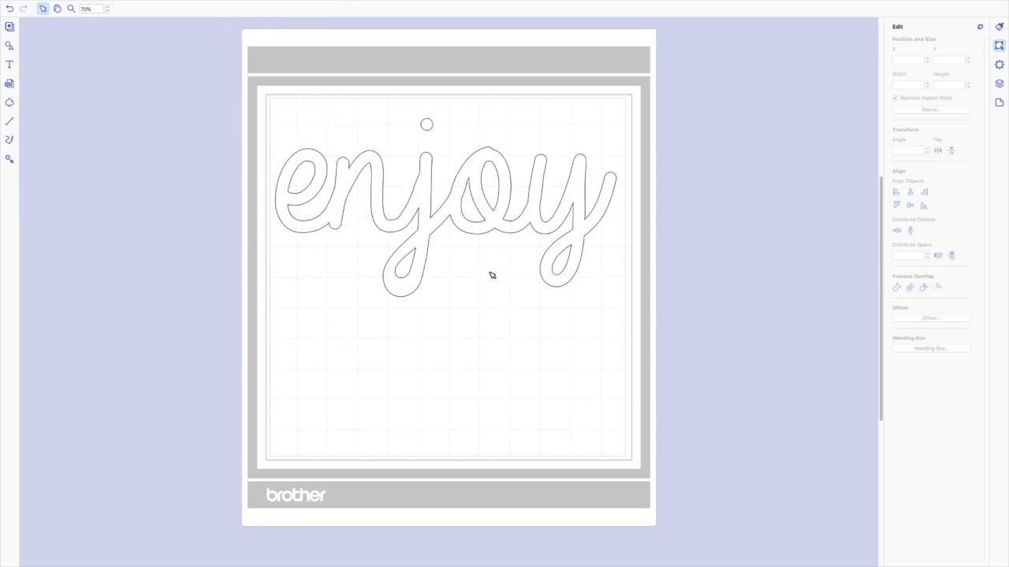
{"action": "left_click", "coordinate": [533, 213]}
Get the enjoy outline back into point editing mode
{"action": "double_click", "coordinate": [534, 213]}
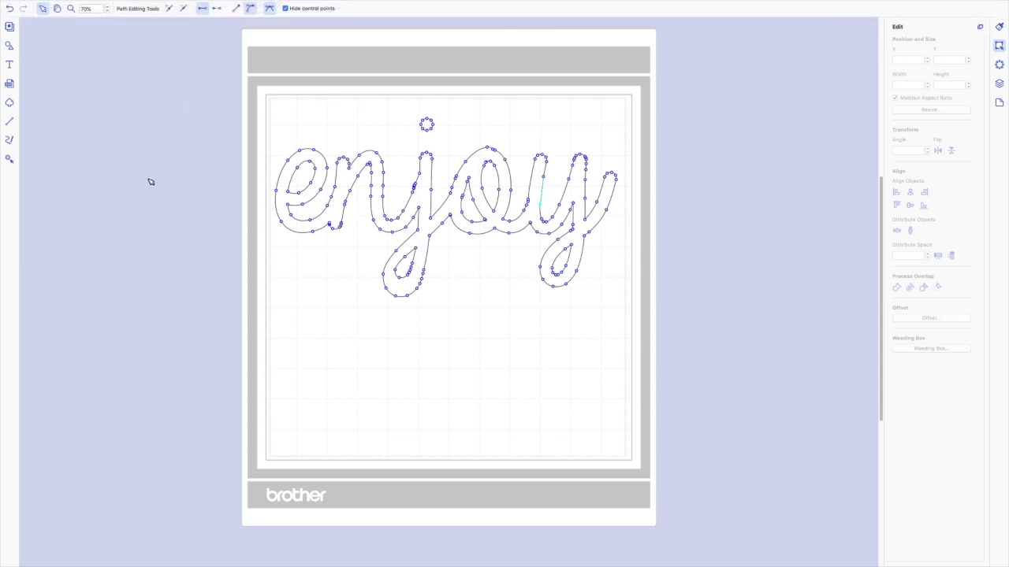
{"action": "left_click", "coordinate": [182, 9]}
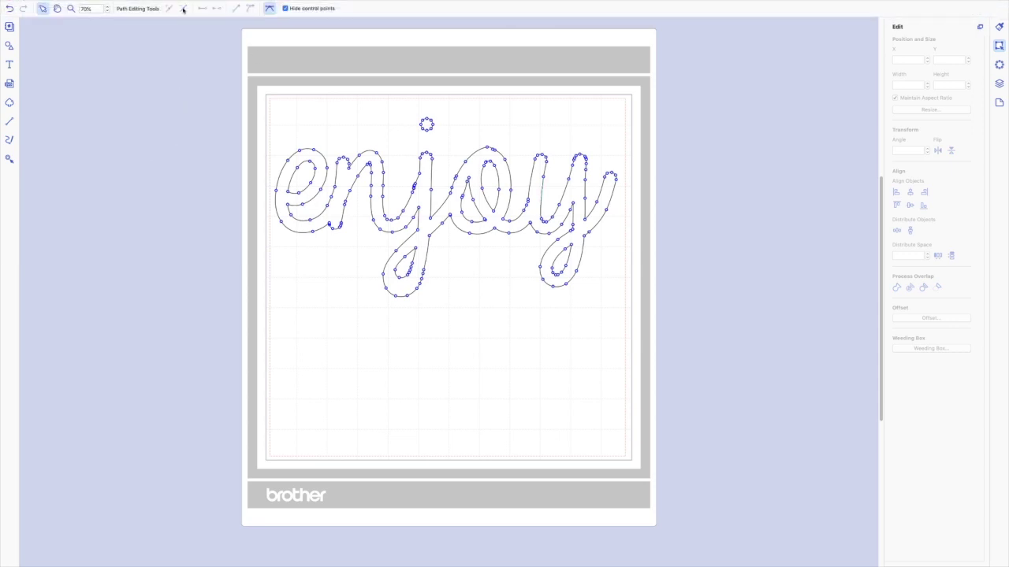
{"action": "left_click", "coordinate": [528, 202]}
{"action": "left_click", "coordinate": [250, 8]}
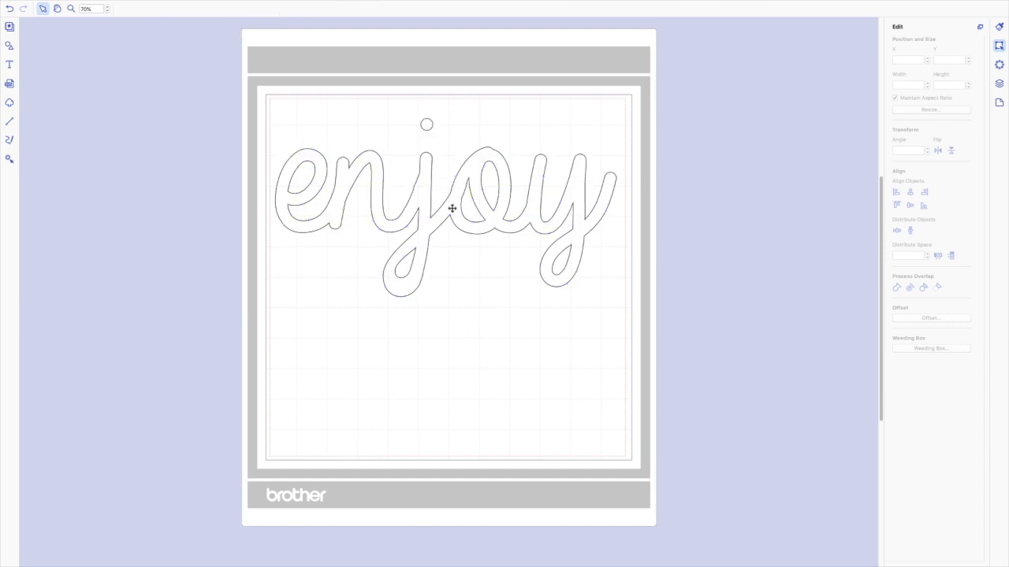
{"action": "left_click", "coordinate": [453, 207]}
{"action": "double_click", "coordinate": [416, 190]}
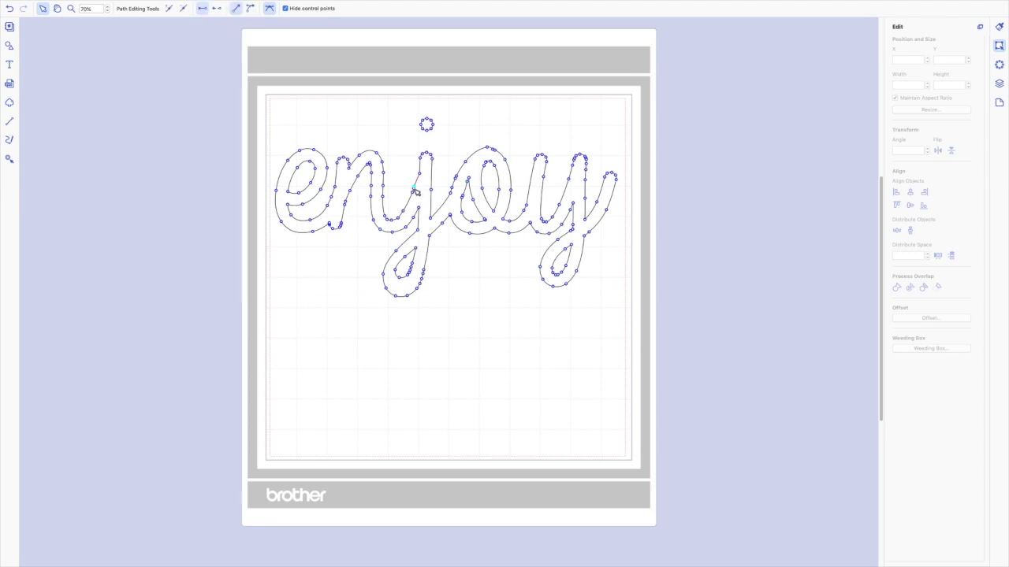
{"action": "left_click", "coordinate": [331, 331]}
{"action": "double_click", "coordinate": [454, 204]}
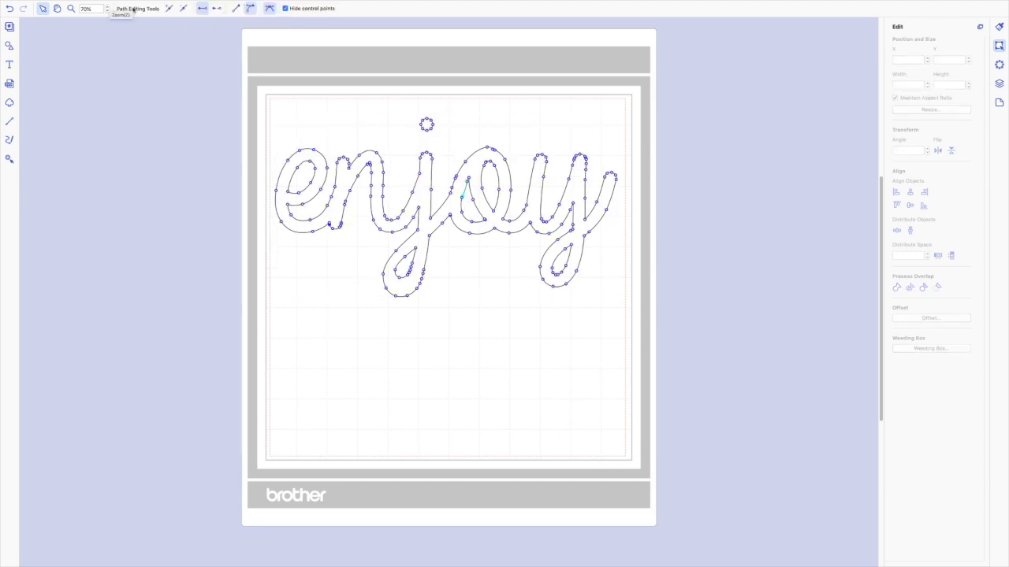
{"action": "left_click", "coordinate": [232, 190]}
{"action": "double_click", "coordinate": [426, 230]}
Marquee-select the j's dot points and delete them from the outline
{"action": "left_click_drag", "start_coordinate": [404, 108], "coordinate": [445, 139]}
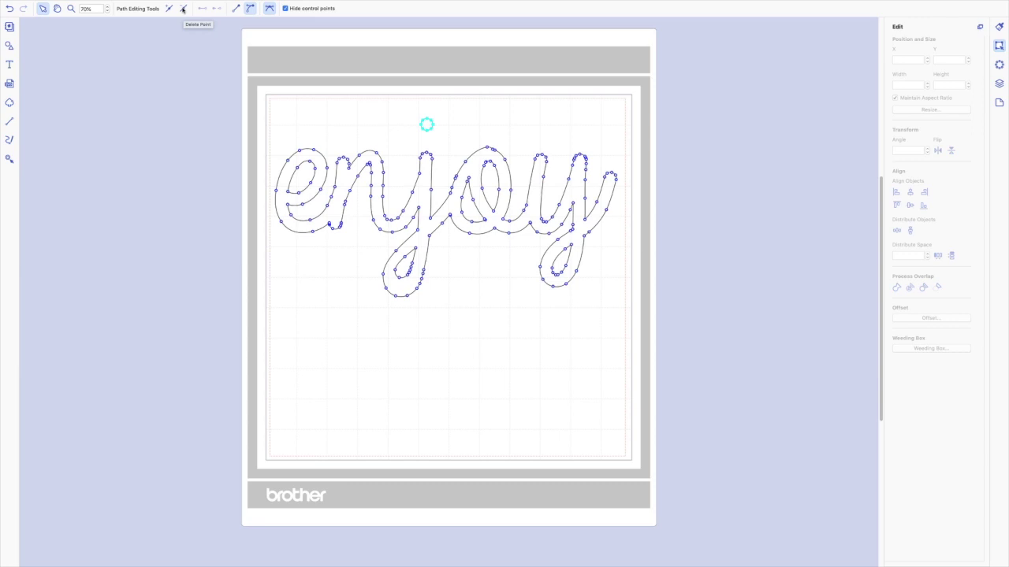
{"action": "left_click", "coordinate": [183, 9]}
{"action": "left_click", "coordinate": [365, 316]}
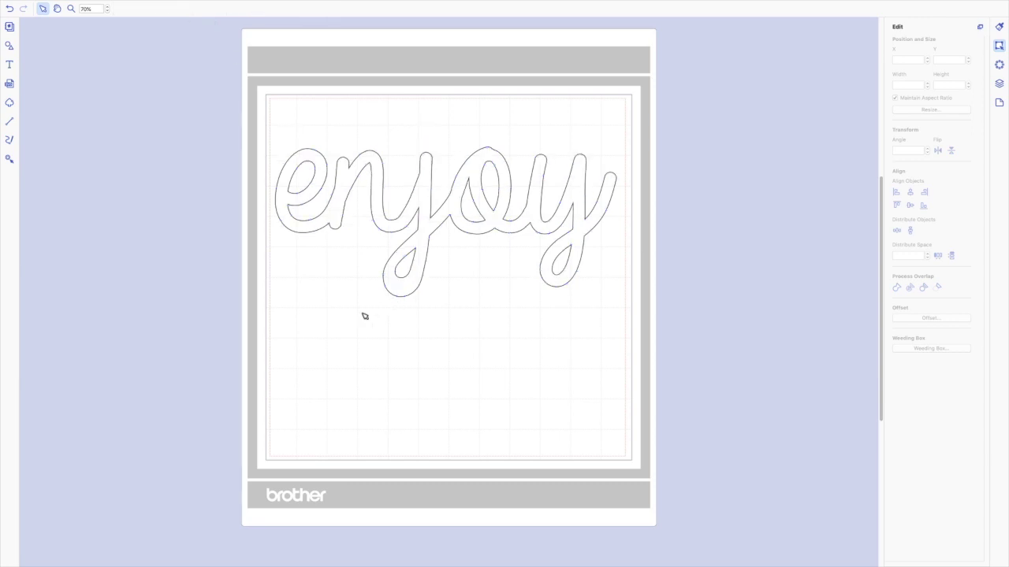
Add a circle from Shapes, shrink it to a small dot, and place it atop the j
{"action": "left_click", "coordinate": [9, 47]}
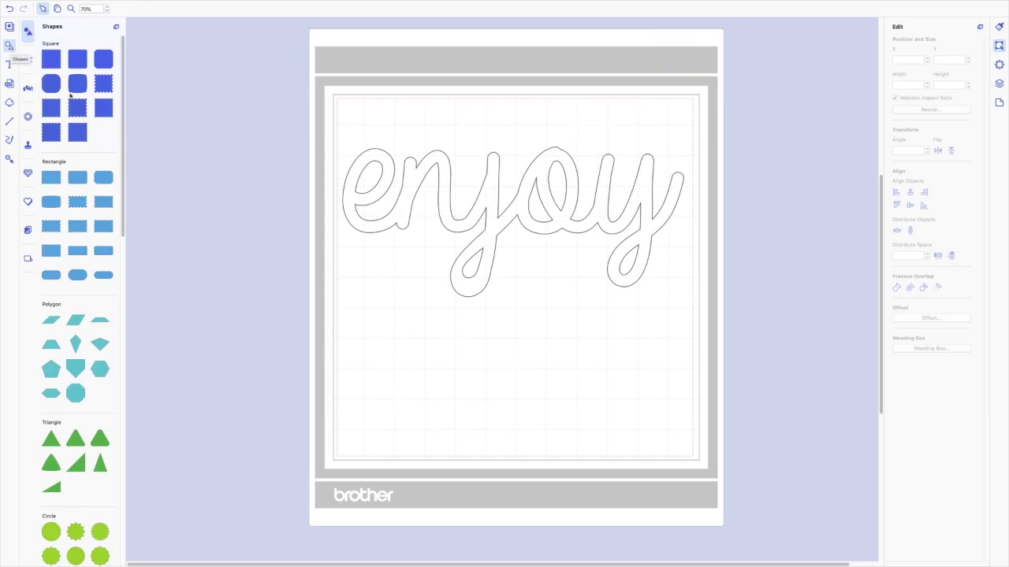
{"action": "scroll", "coordinate": [75, 378], "scroll_direction": "down", "scroll_amount": 1}
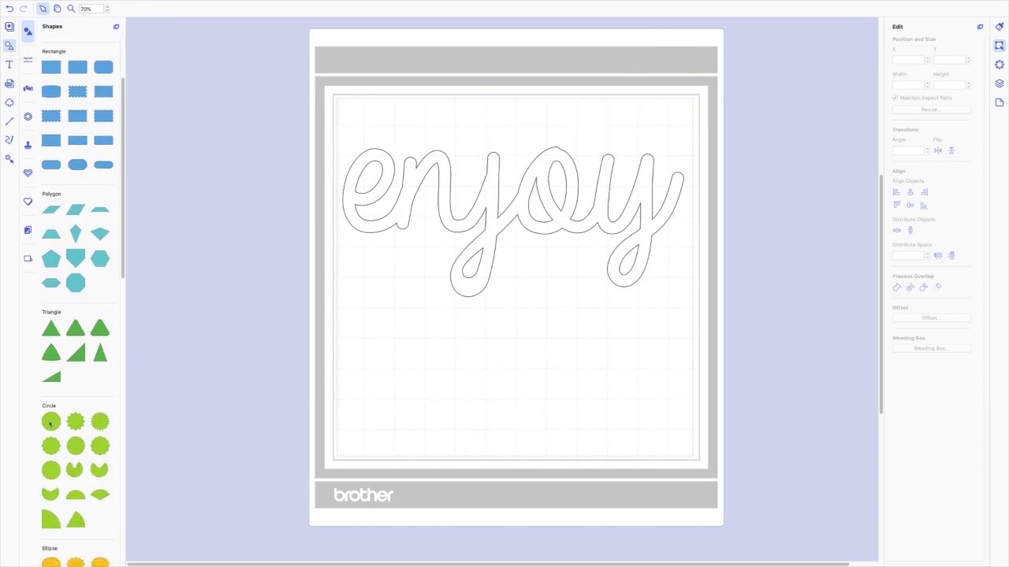
{"action": "left_click_drag", "start_coordinate": [50, 423], "coordinate": [479, 323]}
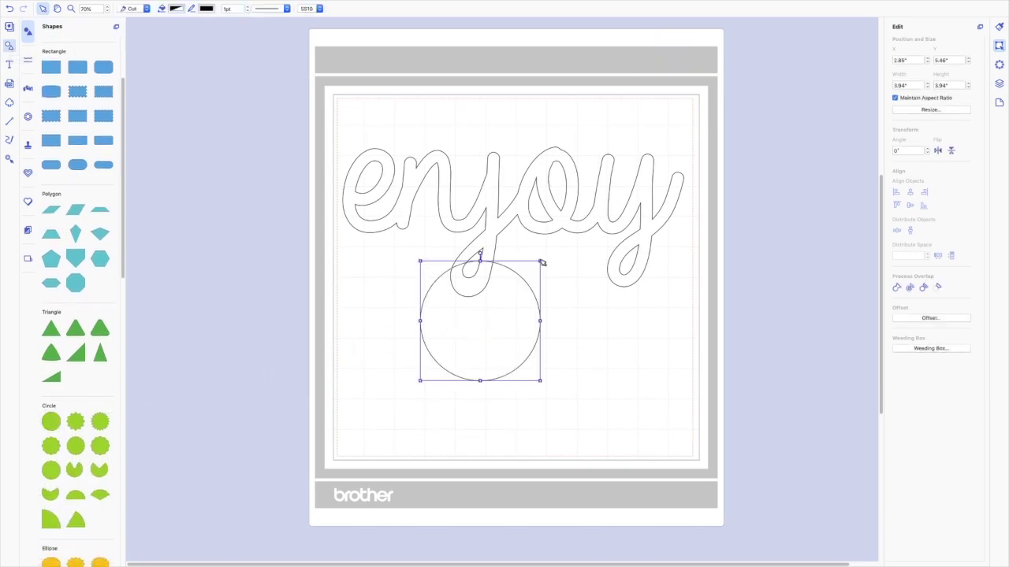
{"action": "left_click_drag", "start_coordinate": [539, 261], "coordinate": [440, 334]}
{"action": "left_click_drag", "start_coordinate": [430, 368], "coordinate": [503, 130]}
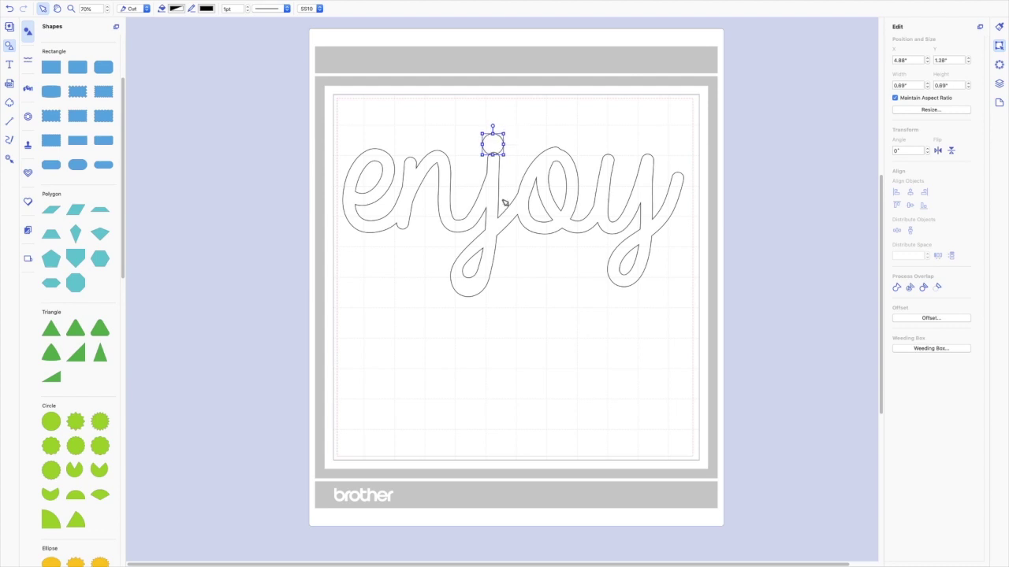
Weld the new dot and the enjoy word into one outline
{"action": "left_click", "coordinate": [516, 306]}
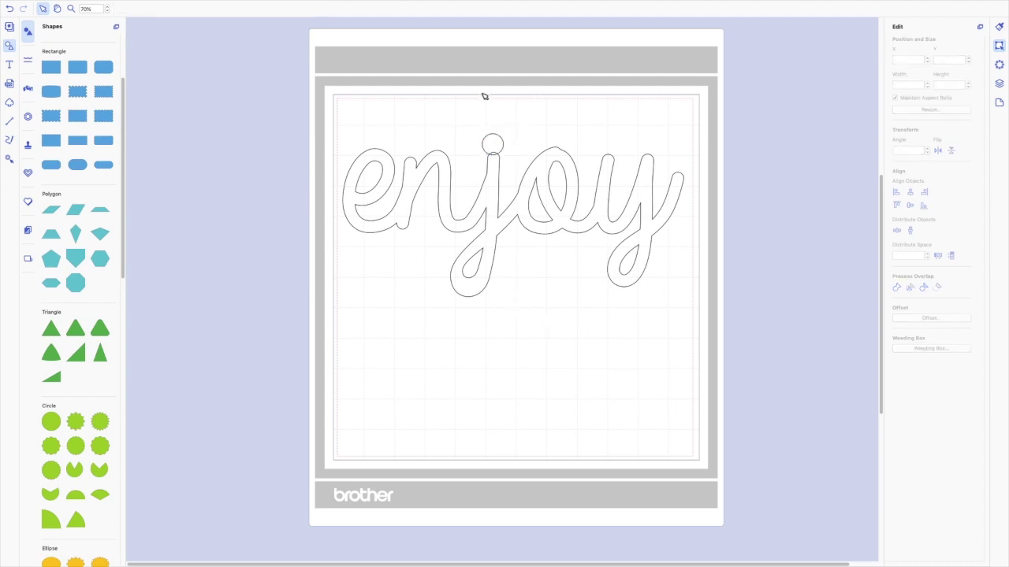
{"action": "left_click_drag", "start_coordinate": [330, 102], "coordinate": [578, 236]}
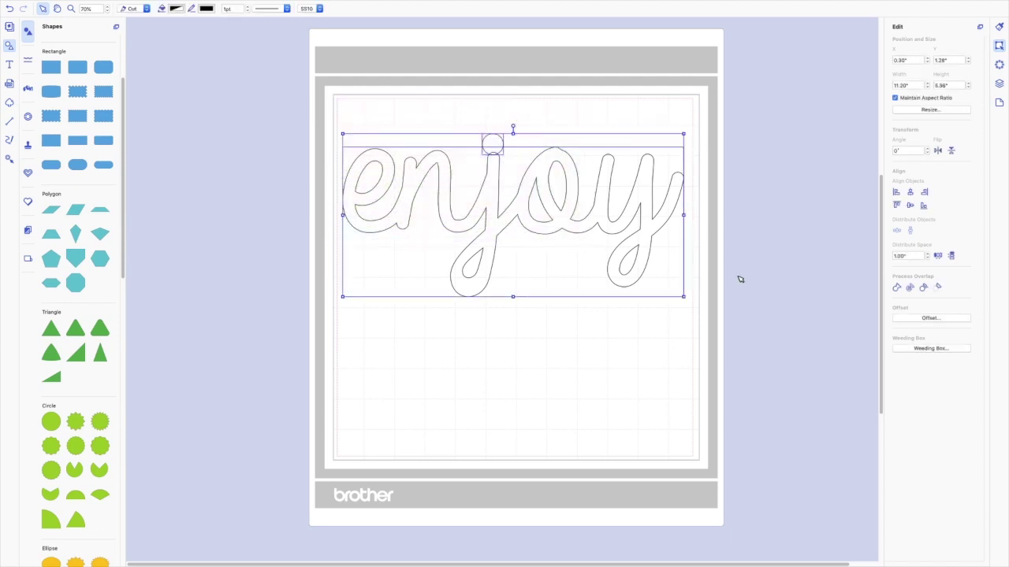
{"action": "left_click", "coordinate": [896, 289]}
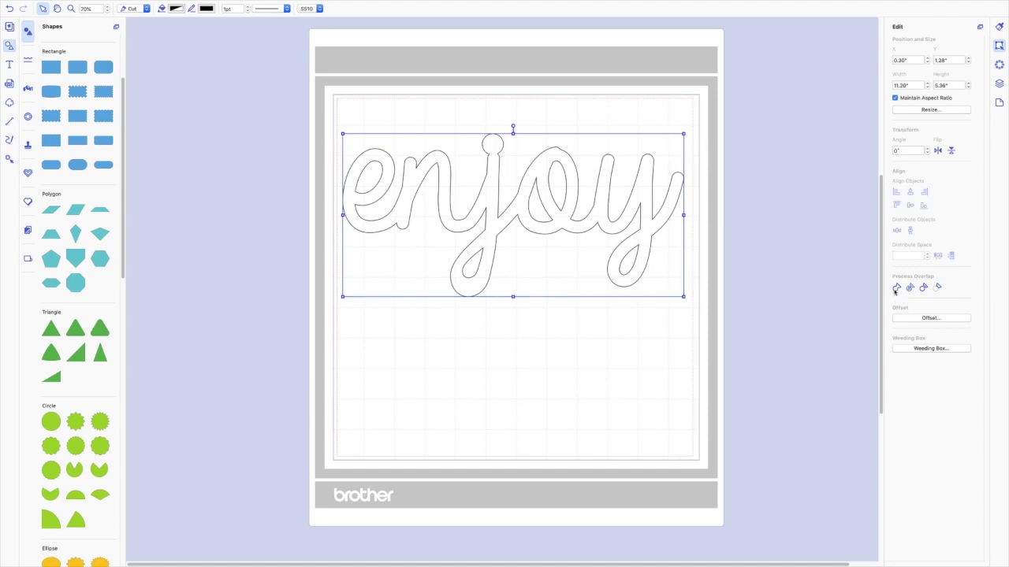
{"action": "left_click", "coordinate": [563, 345]}
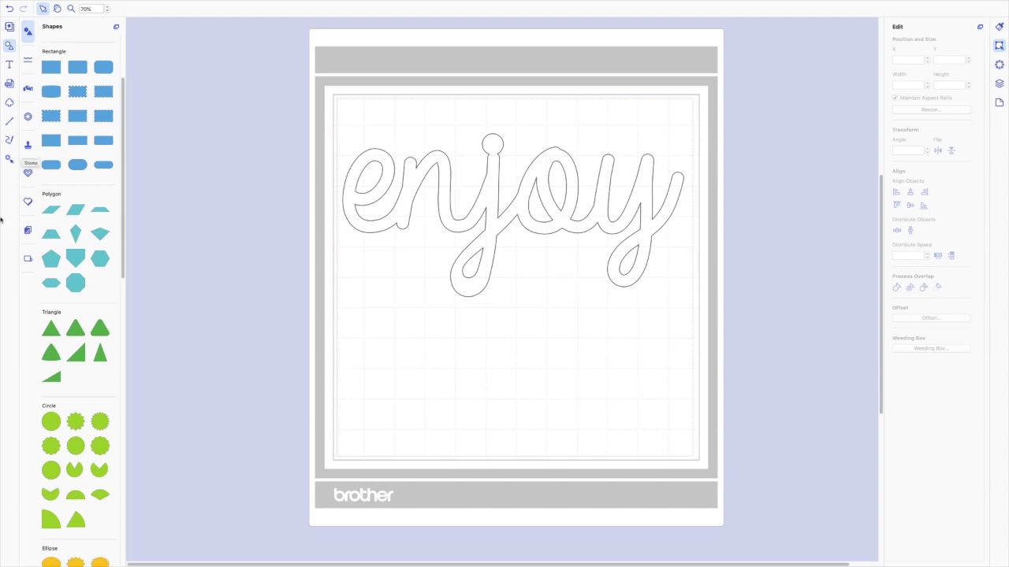
Add a 1.03" circle beside the e and place a copy above the y
{"action": "left_click_drag", "start_coordinate": [51, 420], "coordinate": [372, 128]}
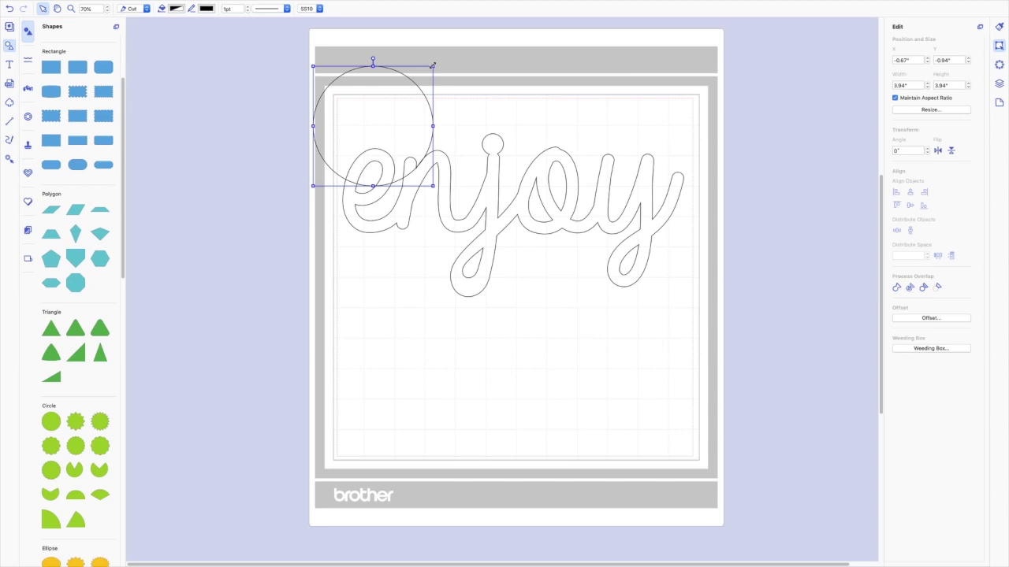
{"action": "left_click_drag", "start_coordinate": [433, 65], "coordinate": [353, 149]}
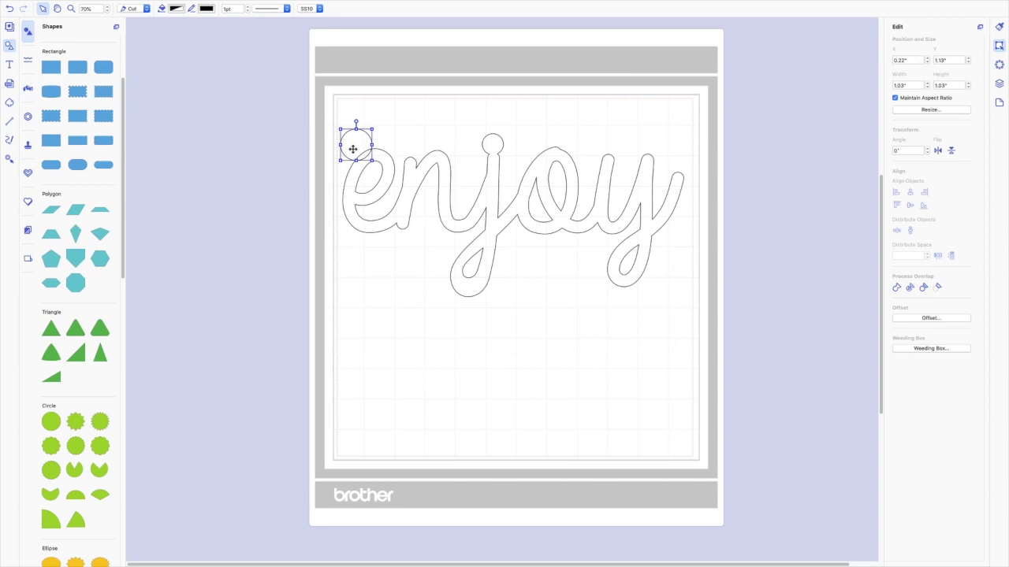
{"action": "left_click_drag", "start_coordinate": [353, 149], "coordinate": [430, 143]}
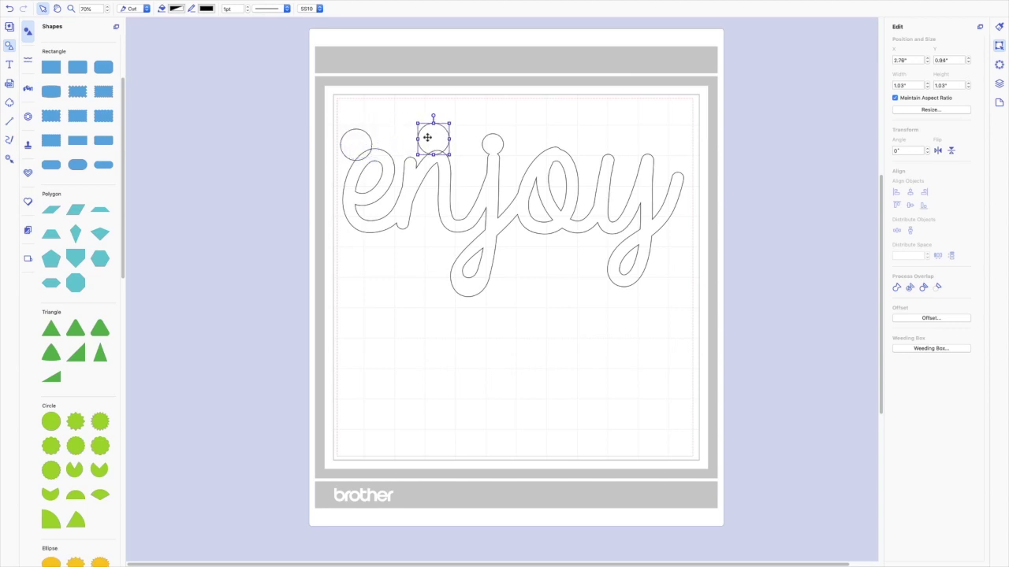
{"action": "left_click_drag", "start_coordinate": [427, 137], "coordinate": [655, 149]}
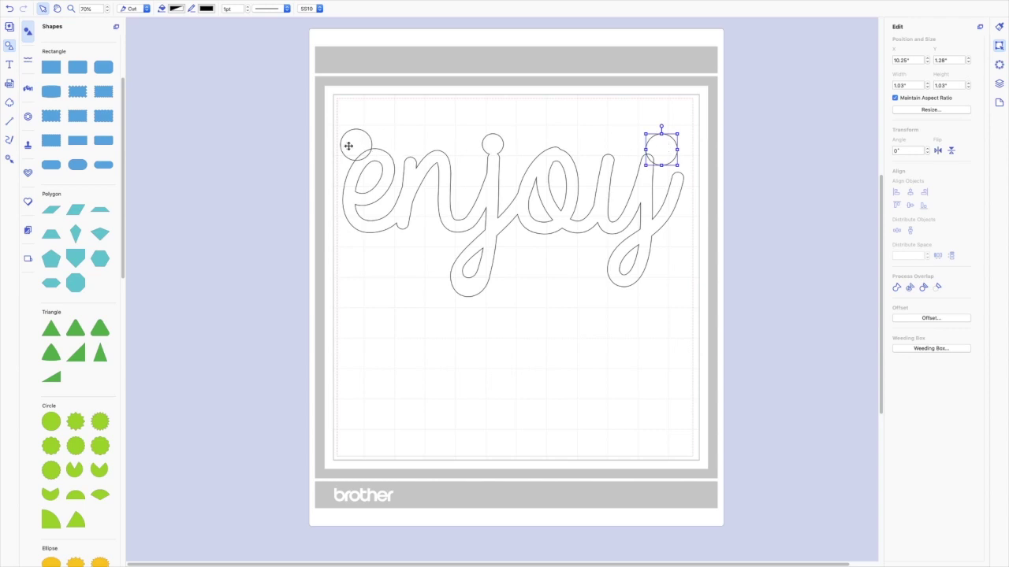
Level the two circles with Align Middle, nudge the right one left, and weld them into enjoy
{"action": "left_click", "coordinate": [348, 146], "text": "shift"}
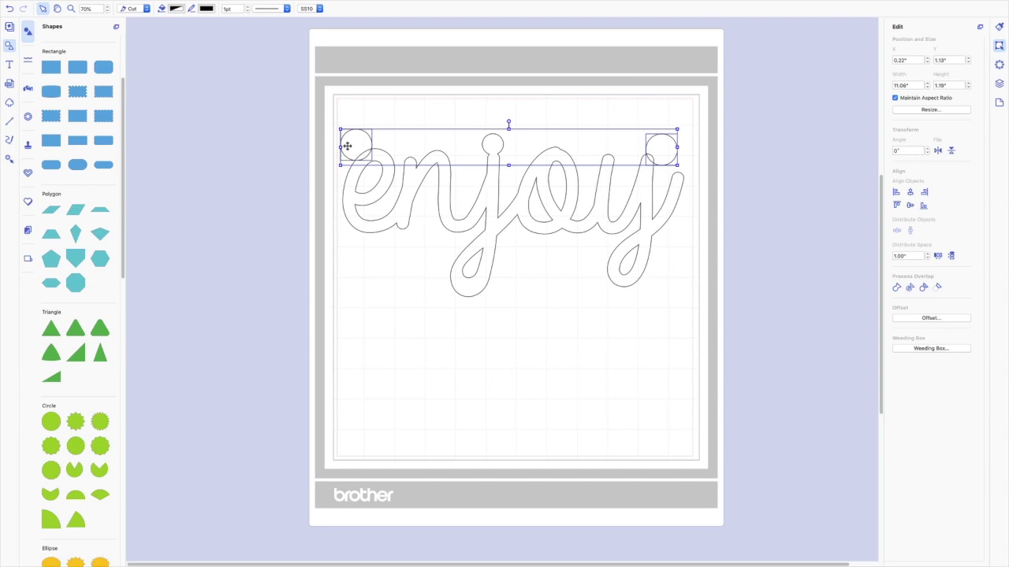
{"action": "left_click", "coordinate": [910, 206]}
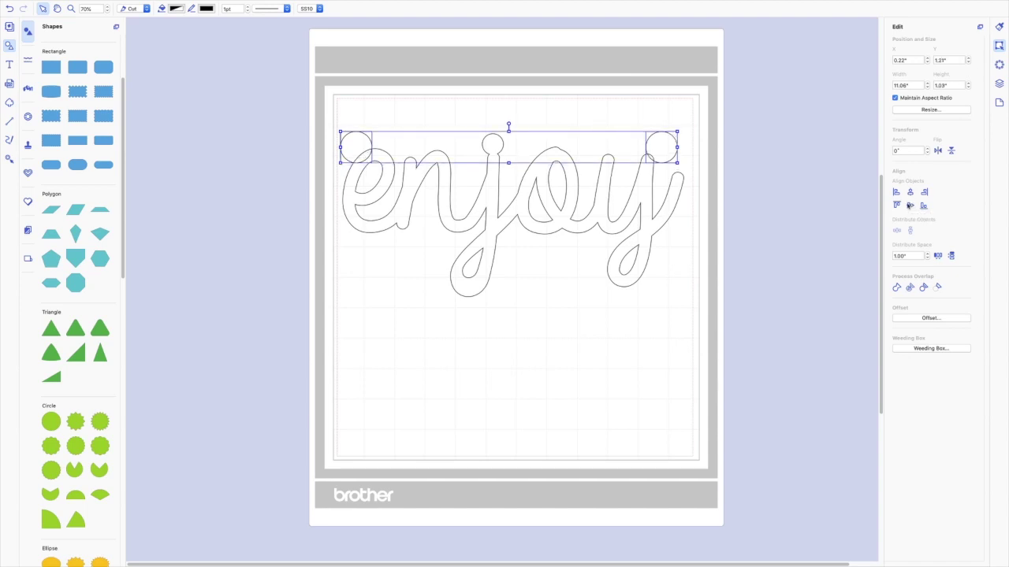
{"action": "left_click", "coordinate": [574, 287]}
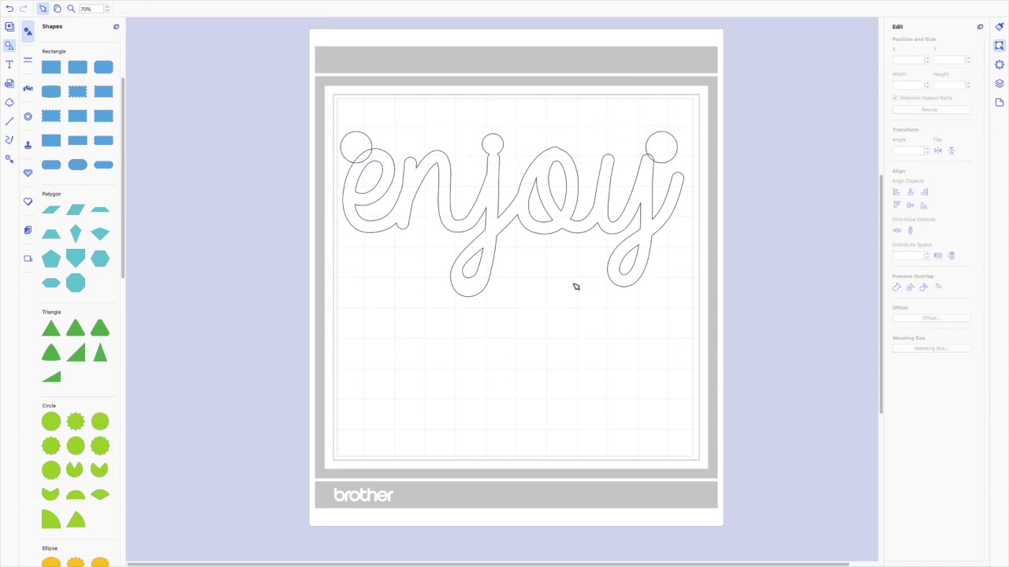
{"action": "left_click", "coordinate": [670, 147]}
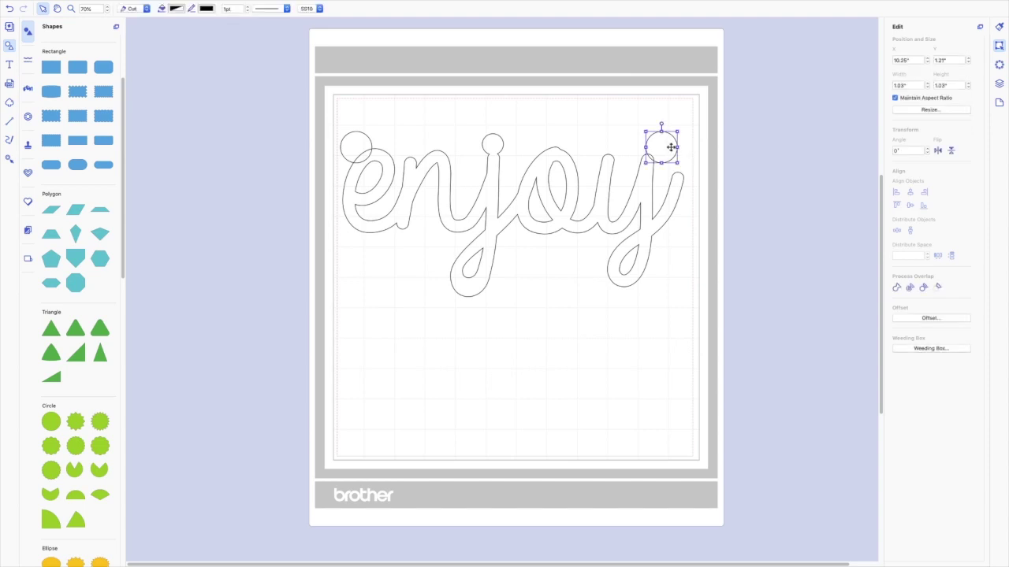
{"action": "key", "text": "Left"}
{"action": "key", "text": "Left"}
{"action": "key", "text": "Left"}
{"action": "key", "text": "Left"}
{"action": "key", "text": "Left"}
{"action": "key", "text": "Left"}
{"action": "key", "text": "Left"}
{"action": "key", "text": "Left"}
{"action": "key", "text": "Left"}
{"action": "key", "text": "Left"}
{"action": "key", "text": "Left"}
{"action": "key", "text": "Left"}
{"action": "key", "text": "Left"}
{"action": "key", "text": "Left"}
{"action": "key", "text": "Left"}
{"action": "left_click", "coordinate": [548, 311]}
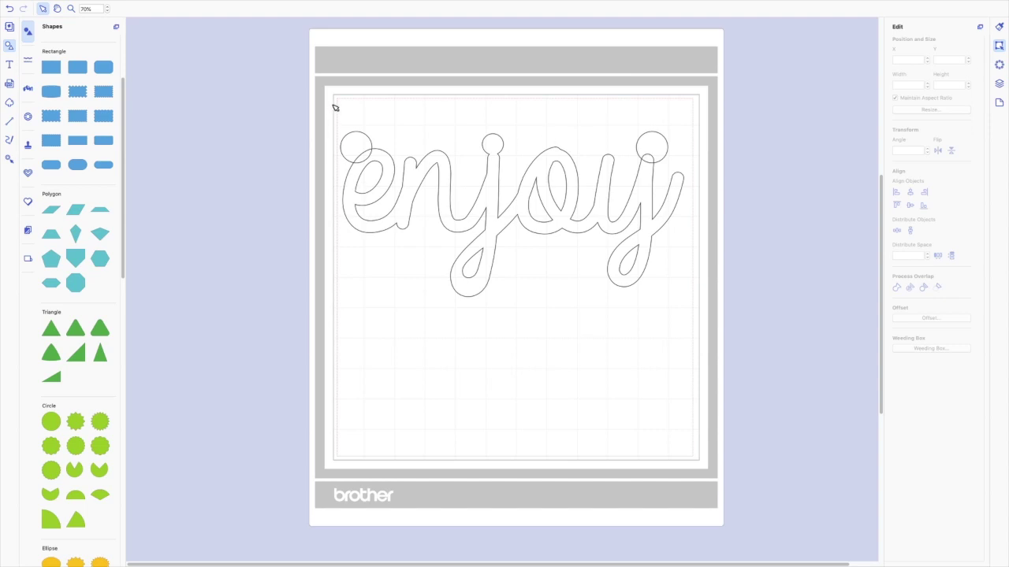
{"action": "left_click_drag", "start_coordinate": [336, 109], "coordinate": [679, 249]}
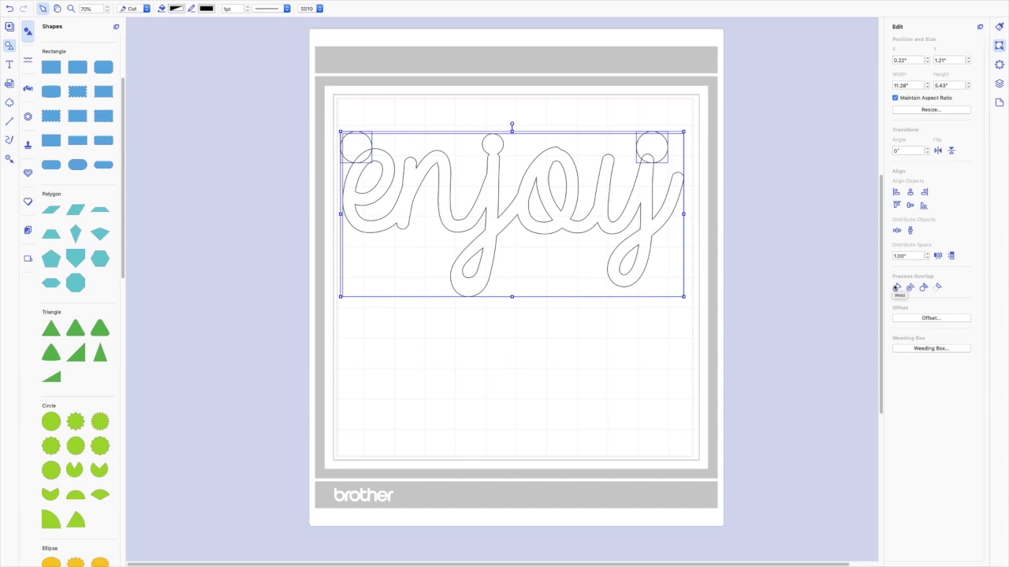
{"action": "left_click", "coordinate": [896, 288]}
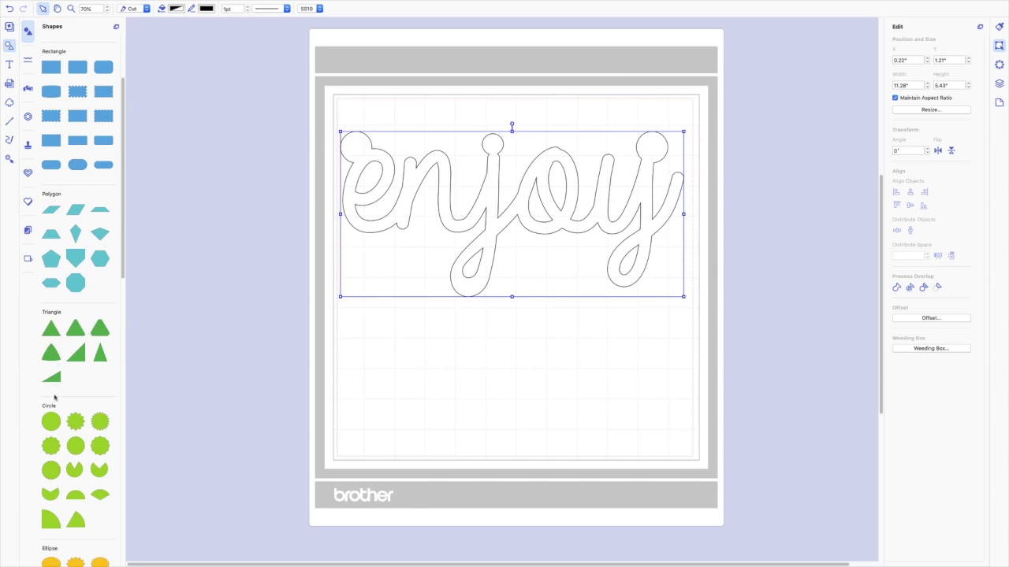
Add a small hole circle inside a loop, then align and nudge the loop circles
{"action": "left_click_drag", "start_coordinate": [52, 424], "coordinate": [445, 263]}
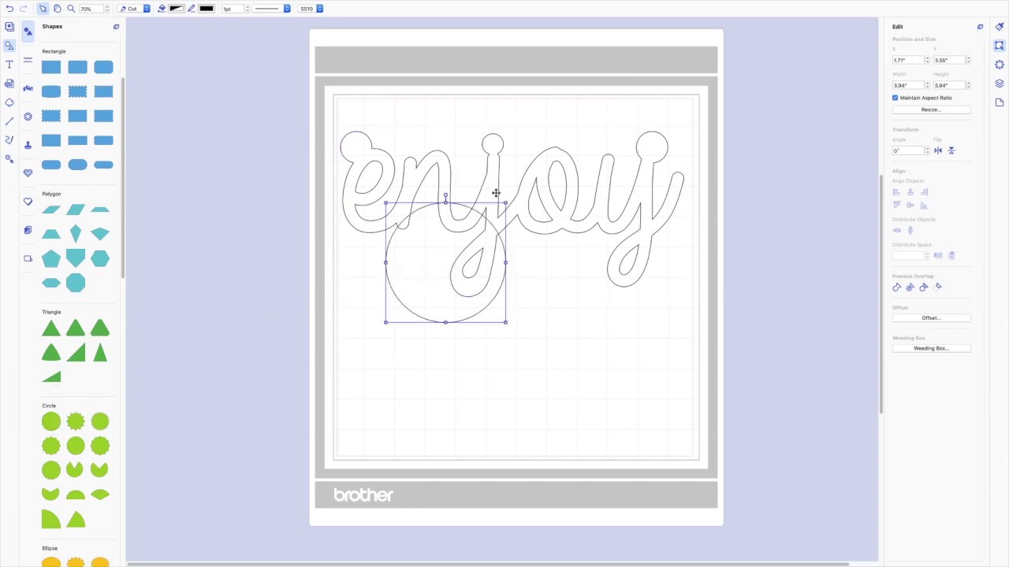
{"action": "left_click_drag", "start_coordinate": [506, 205], "coordinate": [355, 145]}
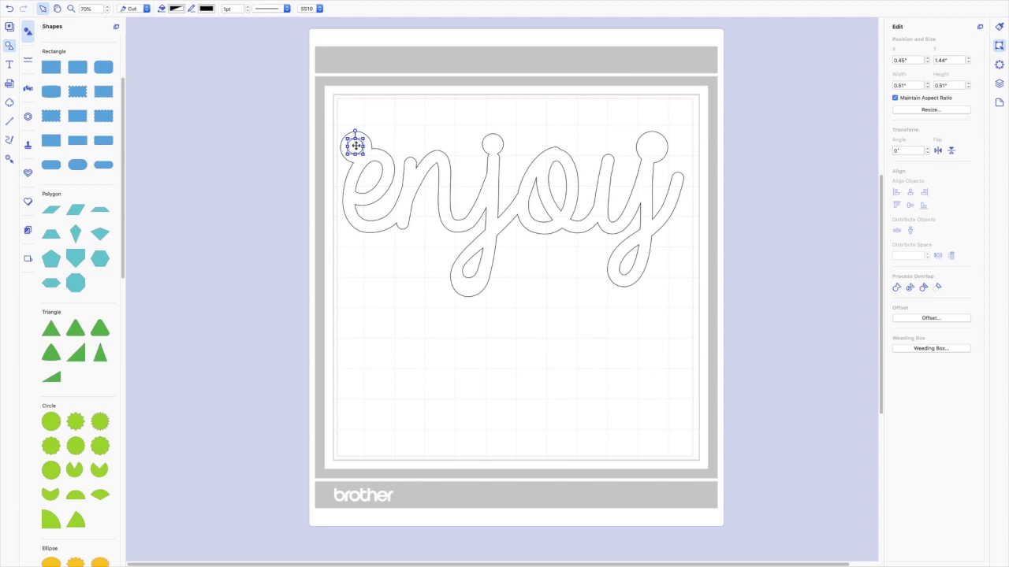
{"action": "left_click_drag", "start_coordinate": [354, 145], "coordinate": [653, 145]}
{"action": "left_click", "coordinate": [356, 146], "text": "shift"}
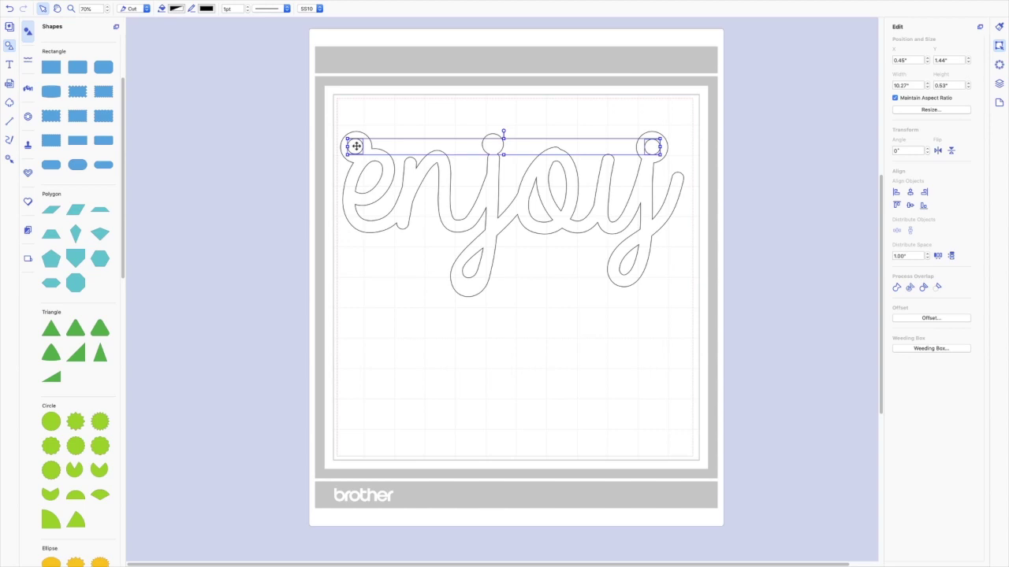
{"action": "left_click", "coordinate": [910, 205]}
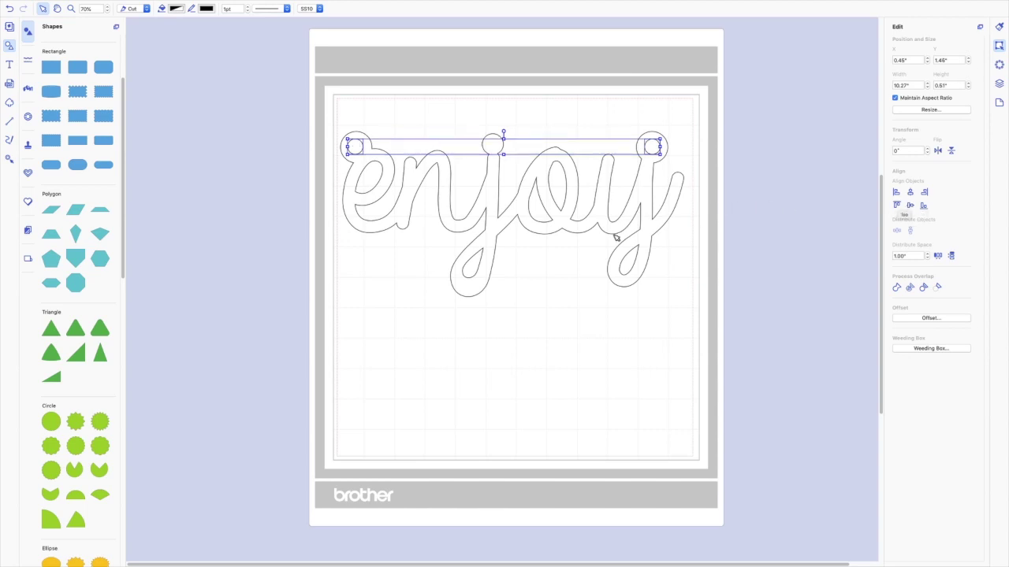
{"action": "left_click", "coordinate": [393, 121]}
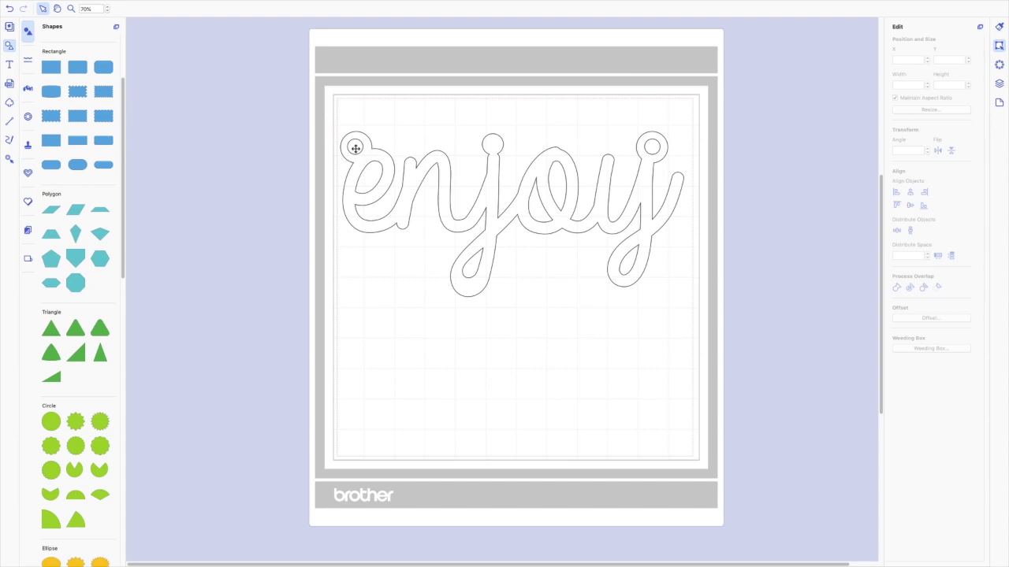
{"action": "left_click", "coordinate": [355, 148]}
{"action": "left_click_drag", "start_coordinate": [355, 148], "coordinate": [356, 148]}
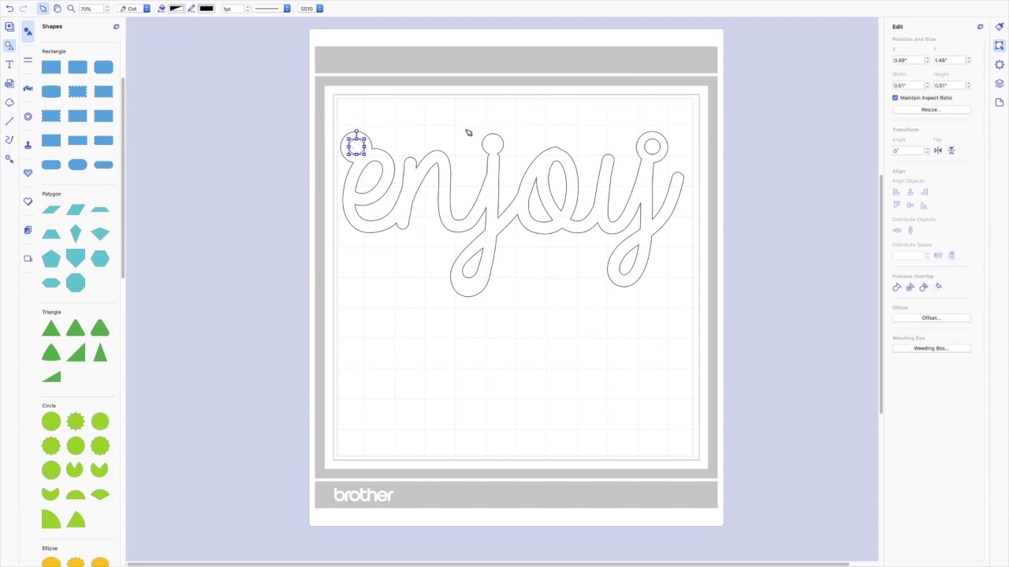
{"action": "left_click", "coordinate": [581, 126]}
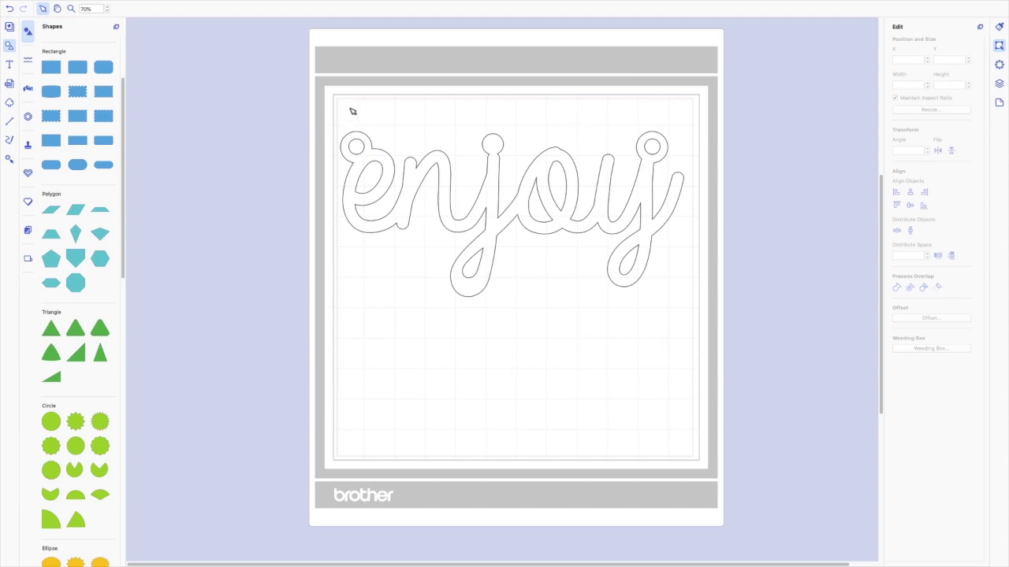
Subtract the small circles from the enjoy outline to punch the loop holes, then reposition it
{"action": "left_click_drag", "start_coordinate": [321, 108], "coordinate": [778, 289]}
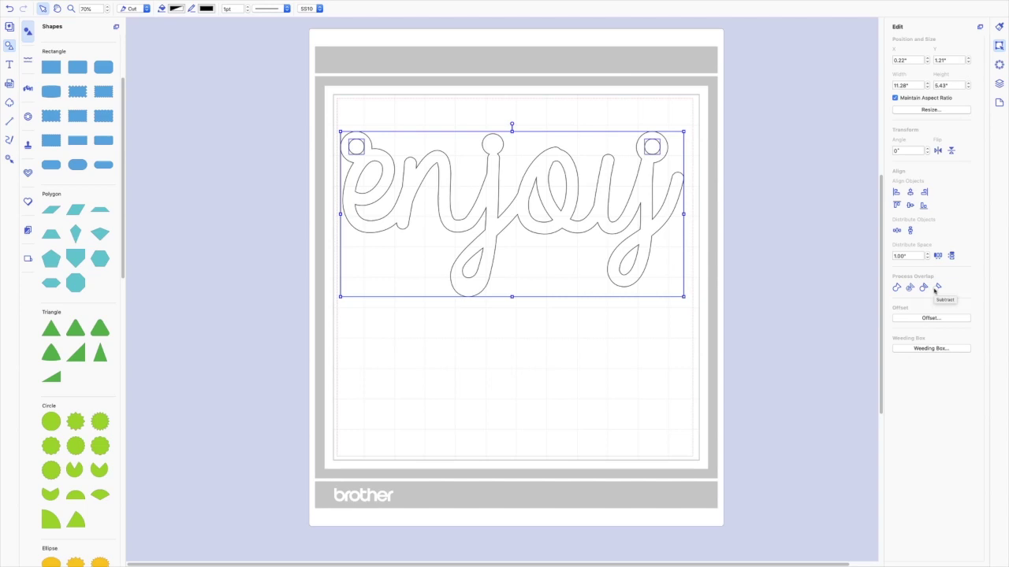
{"action": "left_click", "coordinate": [937, 288]}
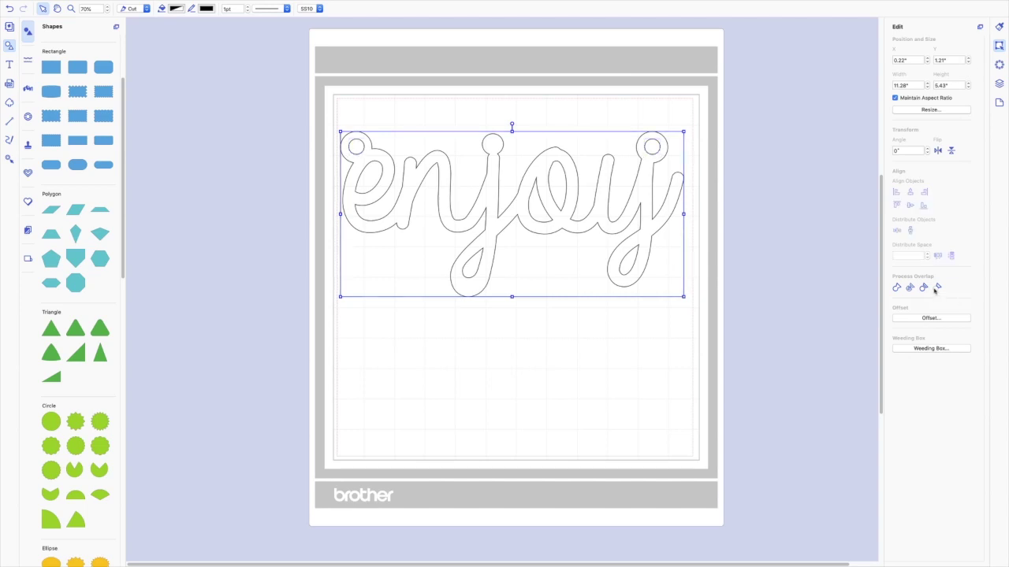
{"action": "mouse_move", "coordinate": [477, 214]}
{"action": "left_mouse_down"}
{"action": "mouse_move", "coordinate": [452, 219]}
{"action": "mouse_move", "coordinate": [473, 289]}
{"action": "mouse_move", "coordinate": [464, 221]}
{"action": "mouse_move", "coordinate": [480, 213]}
{"action": "left_mouse_up"}
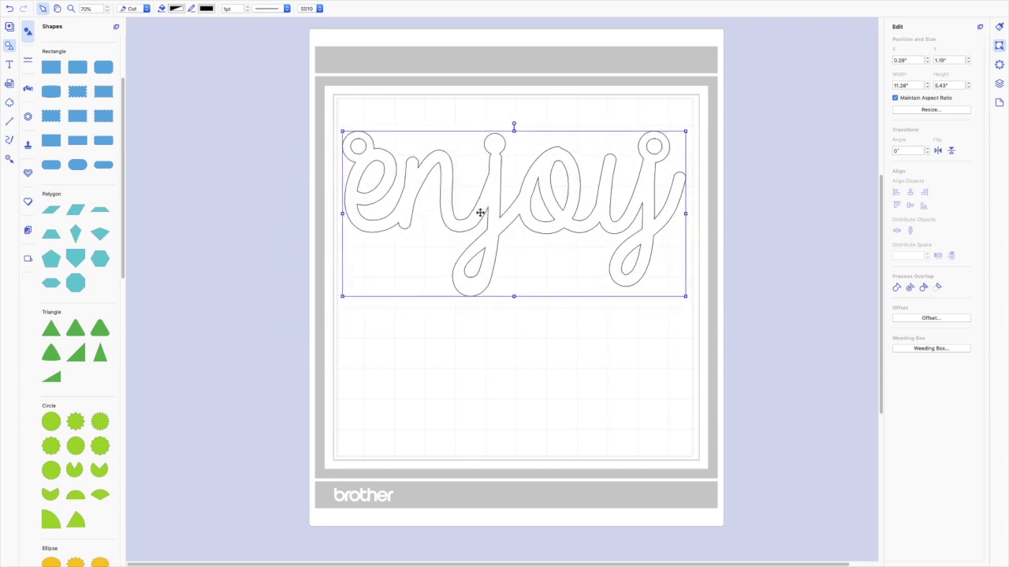
{"action": "left_click", "coordinate": [476, 336]}
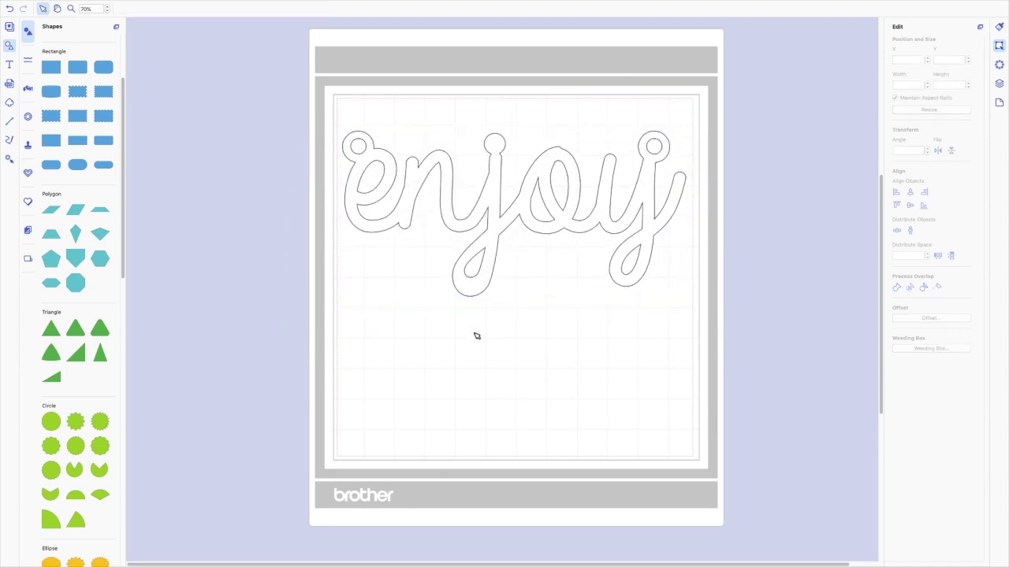
Send the enjoy design with File > Transfer FCM File via the Internet
{"action": "mouse_move", "coordinate": [71, 1]}
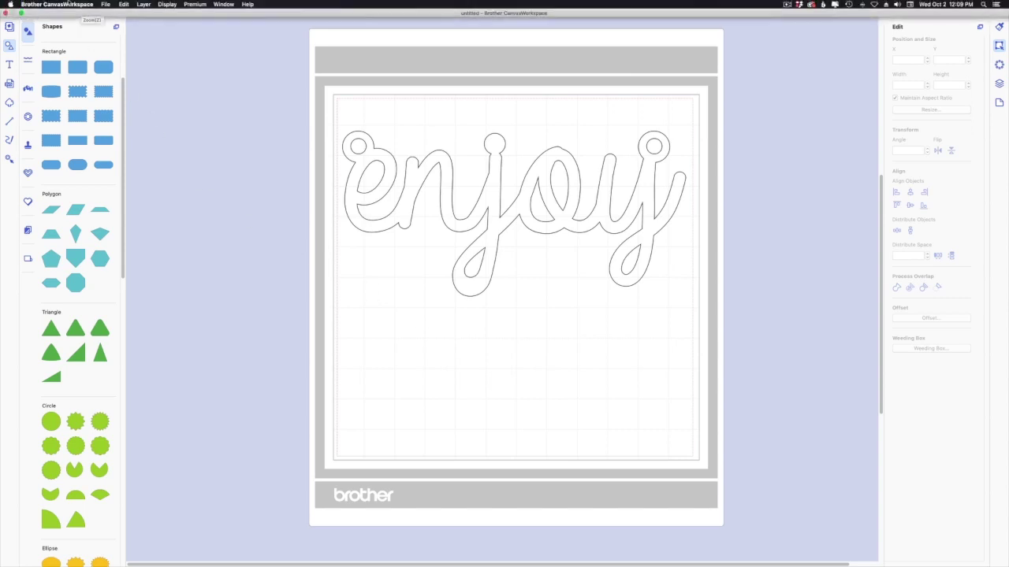
{"action": "left_click", "coordinate": [104, 4]}
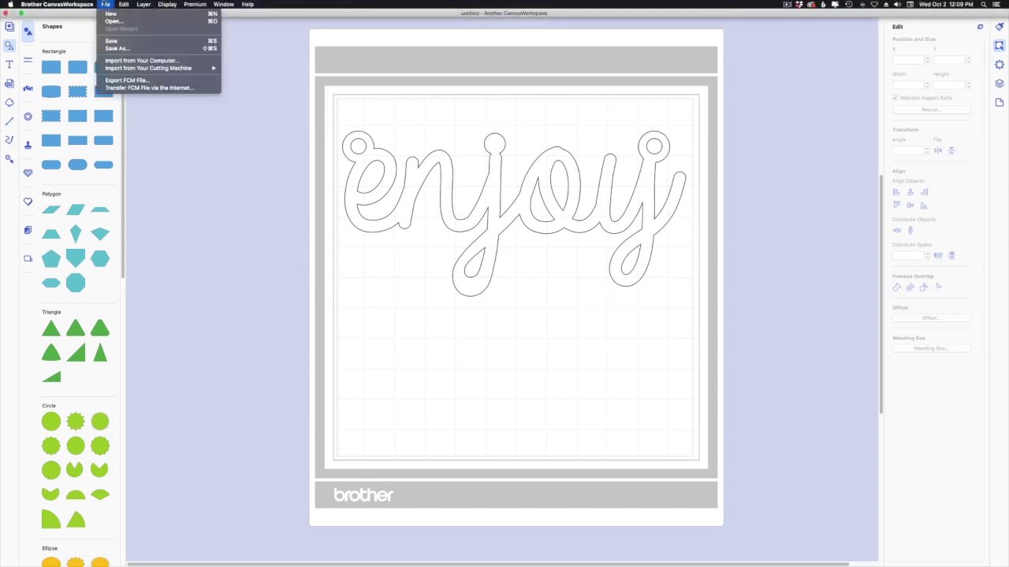
{"action": "left_click", "coordinate": [127, 88]}
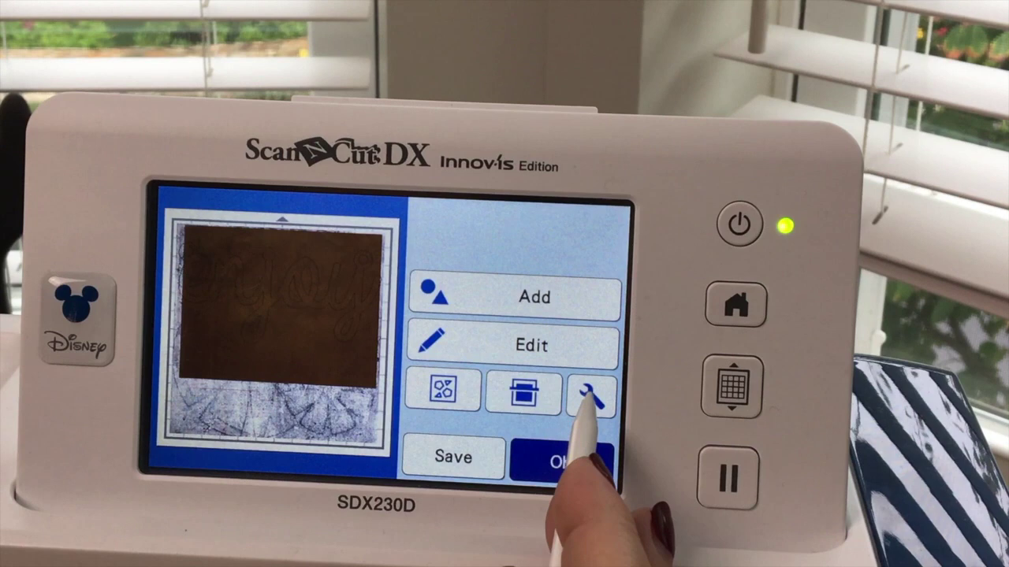
Set the scanned background display to the middle, lighter option
{"action": "left_click", "coordinate": [590, 398]}
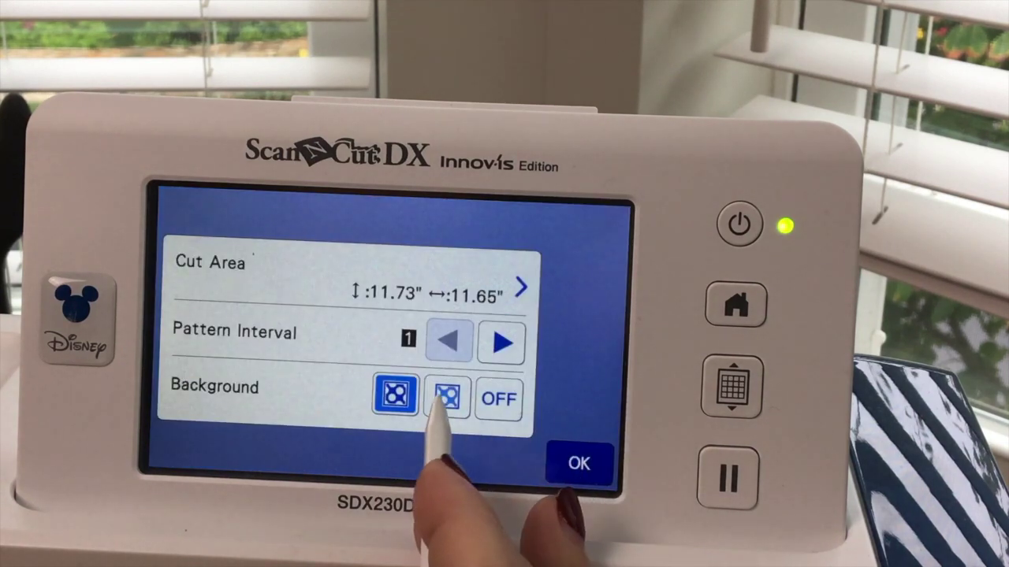
{"action": "left_click", "coordinate": [447, 398]}
{"action": "left_click", "coordinate": [579, 463]}
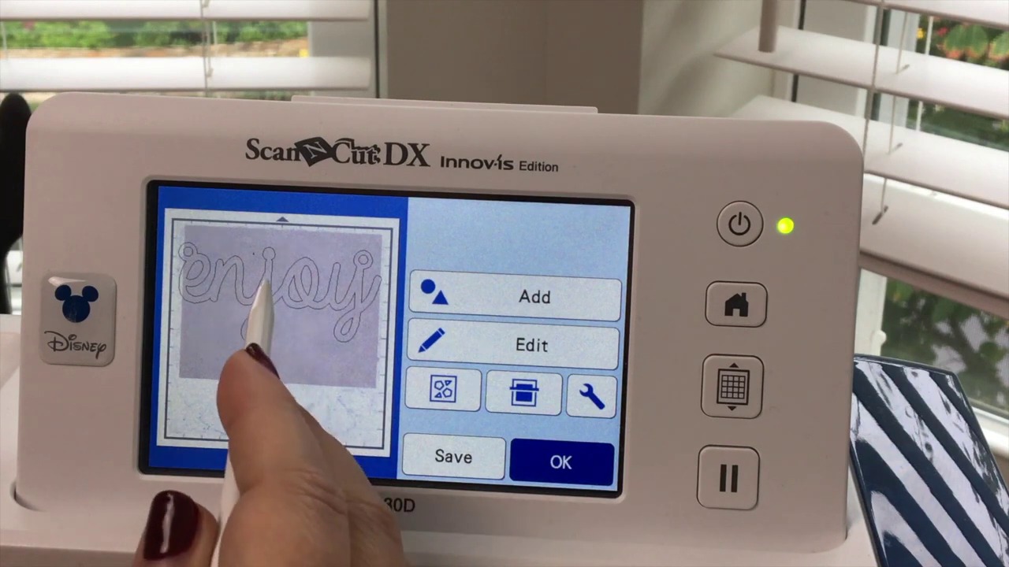
Shrink the enjoy pattern from 11.28" × 5.43" to 10.37" × 4.99"
{"action": "left_click", "coordinate": [236, 331]}
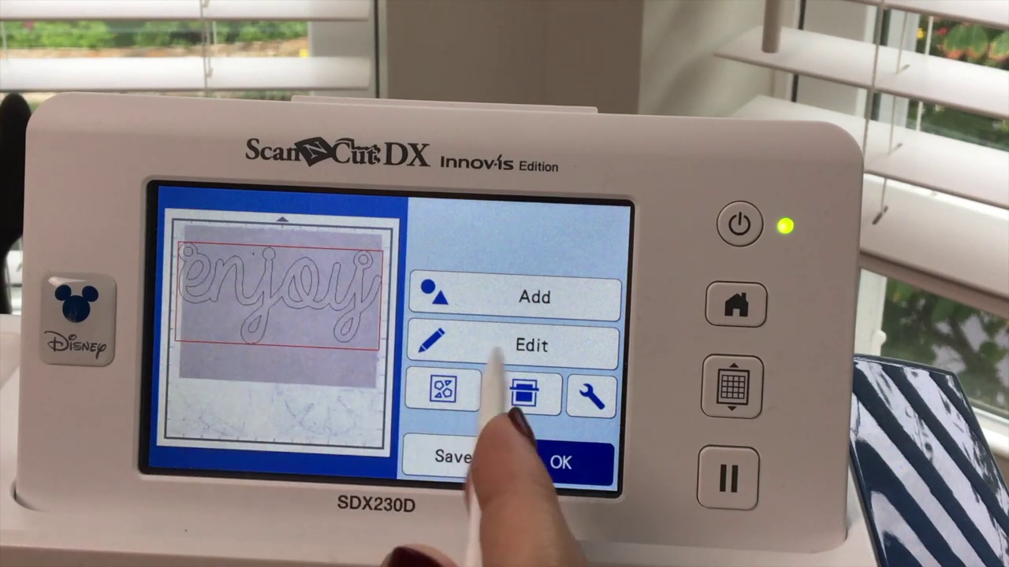
{"action": "left_click", "coordinate": [516, 346]}
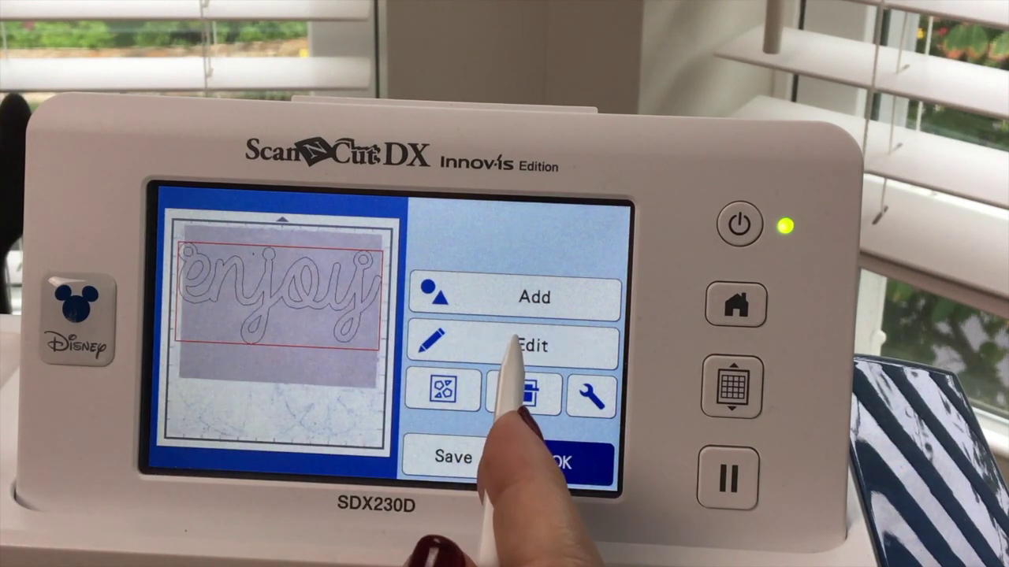
{"action": "left_click", "coordinate": [511, 360]}
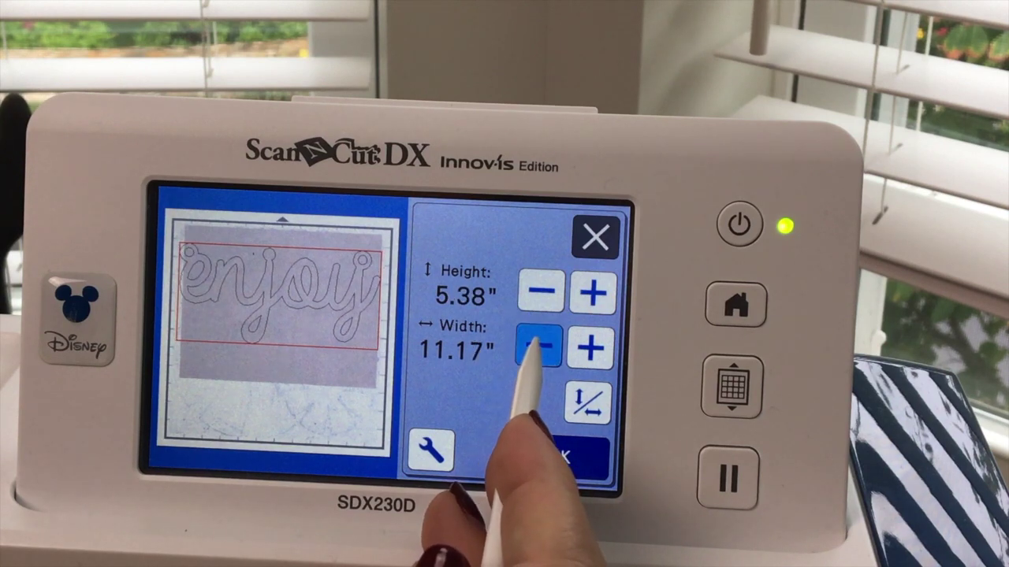
{"action": "left_click", "coordinate": [538, 346]}
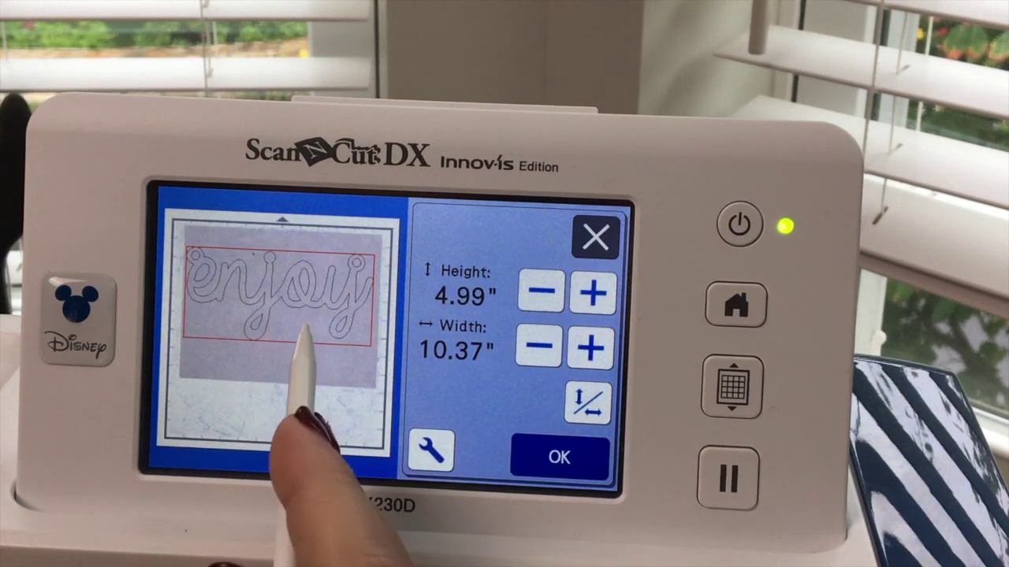
Move the enjoy pattern slightly right and higher up on the mat
{"action": "left_click", "coordinate": [558, 461]}
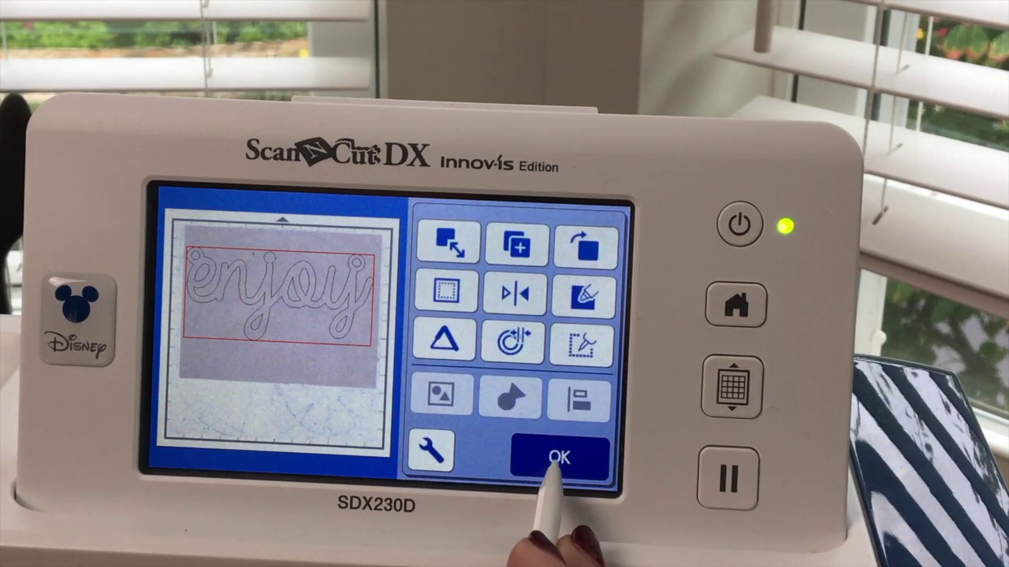
{"action": "left_click", "coordinate": [497, 390]}
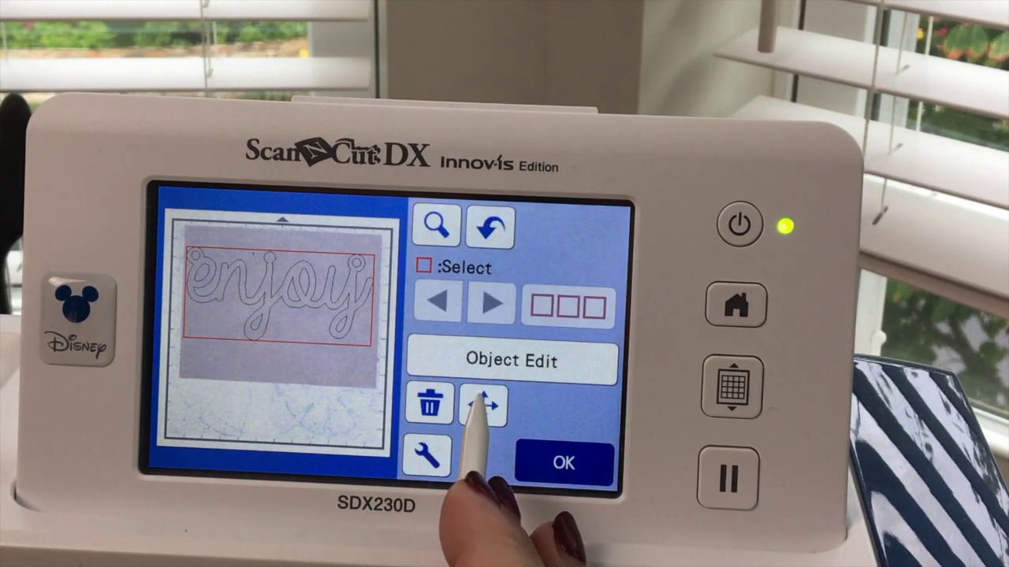
{"action": "left_click", "coordinate": [482, 405]}
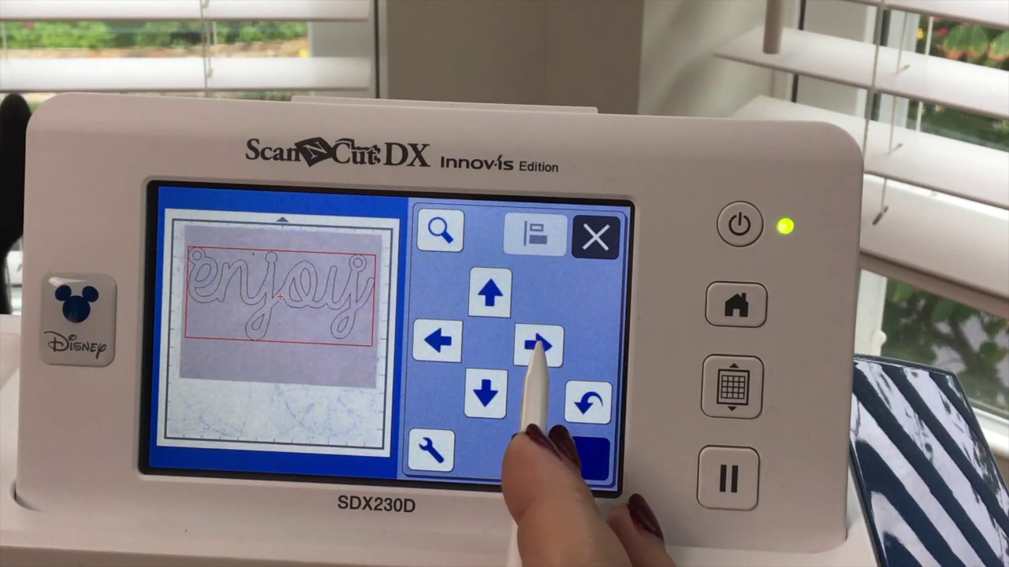
{"action": "left_click", "coordinate": [535, 343]}
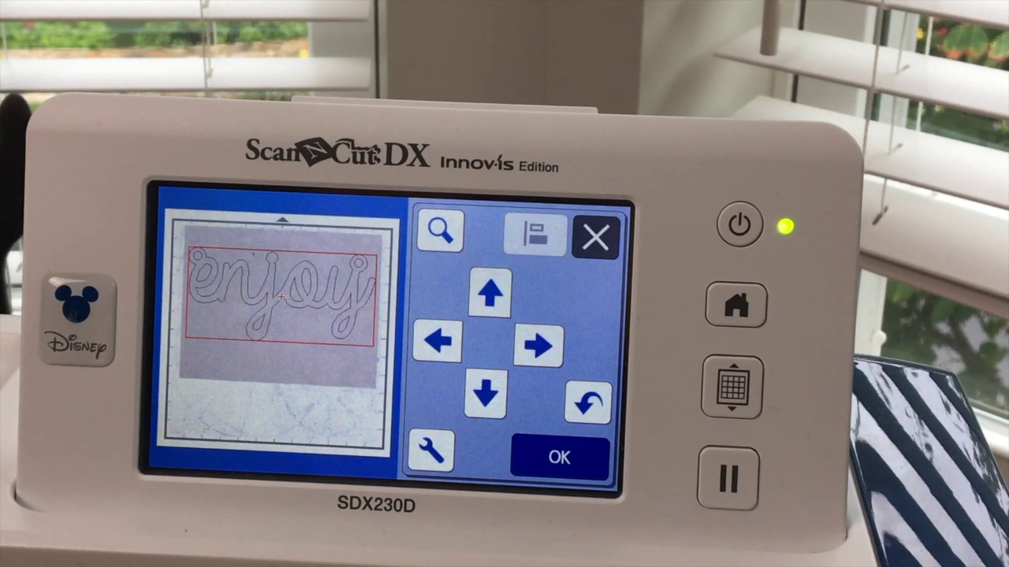
{"action": "left_click", "coordinate": [490, 294]}
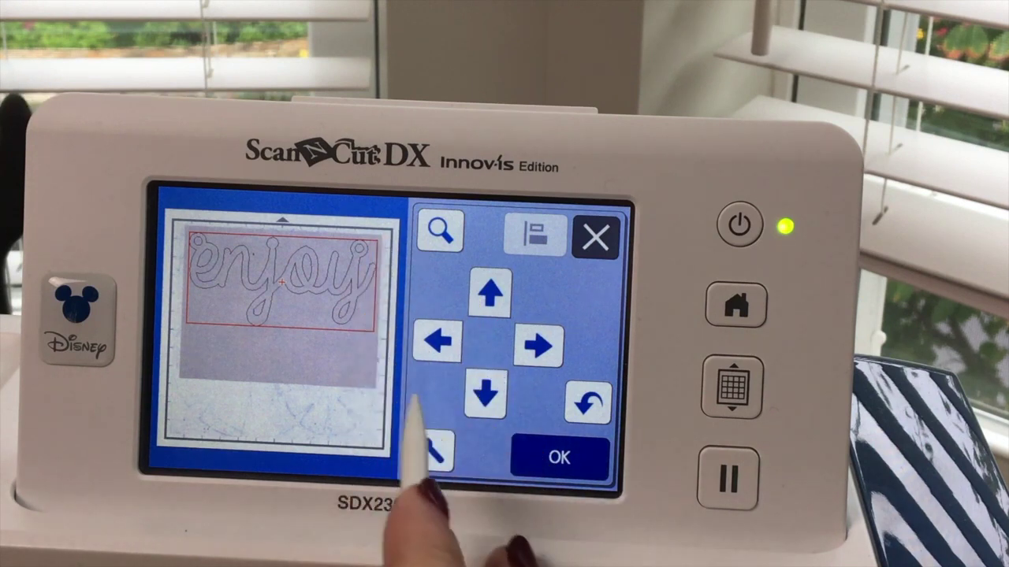
{"action": "left_click", "coordinate": [488, 392]}
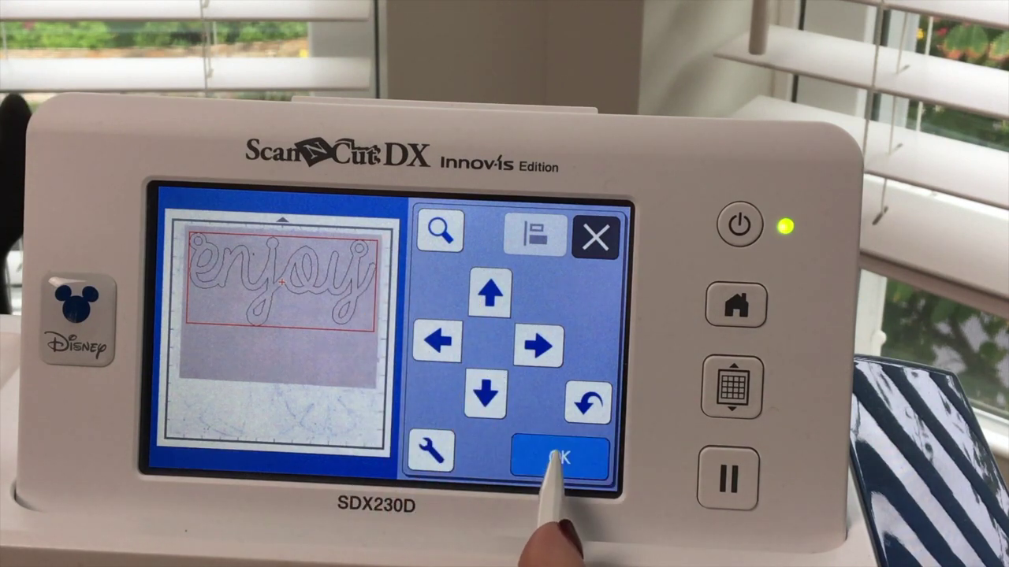
{"action": "left_click", "coordinate": [556, 464]}
Accept the layout and choose Cut as the machine's operation mode
{"action": "left_click", "coordinate": [559, 463]}
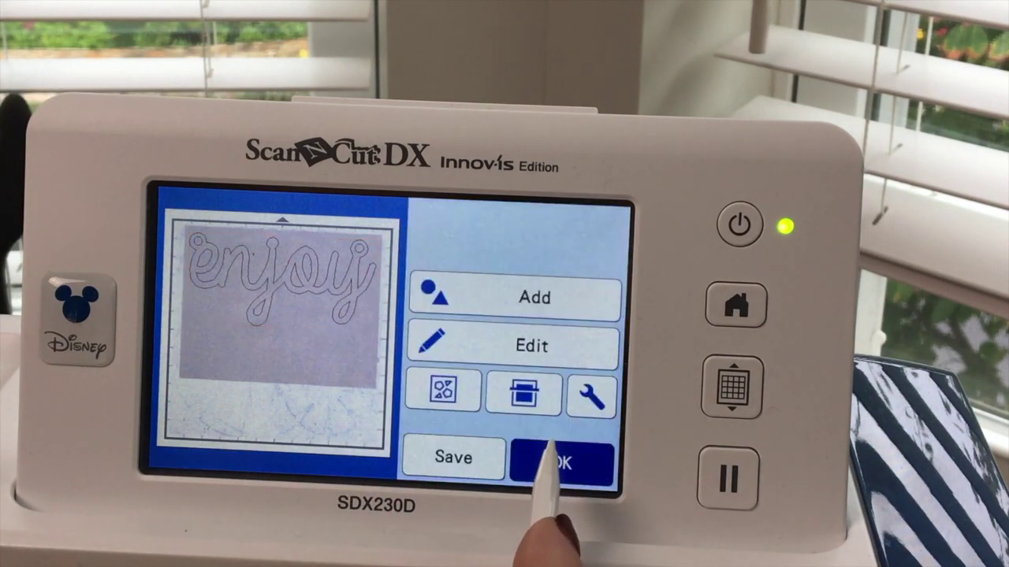
{"action": "left_click", "coordinate": [560, 461]}
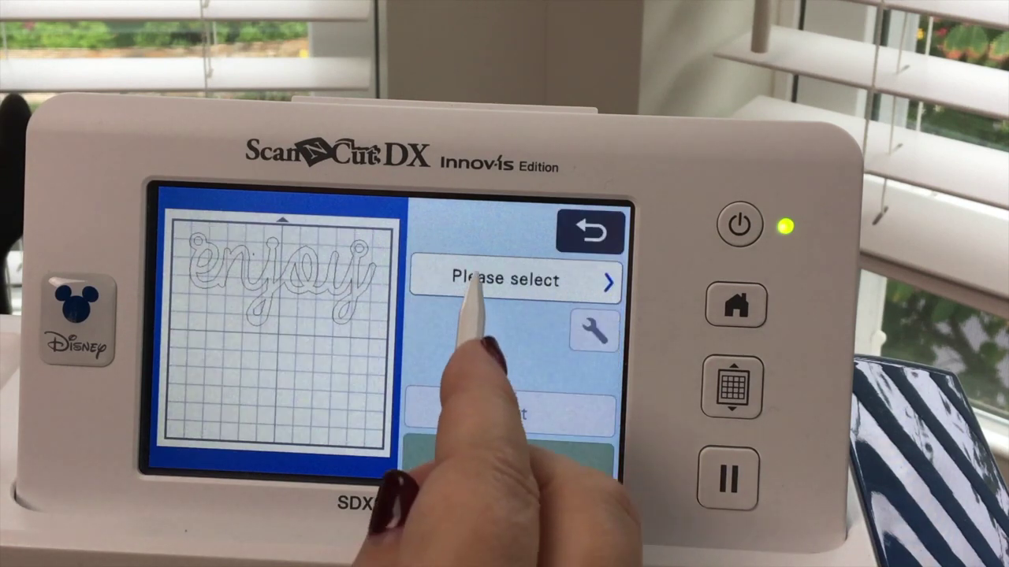
{"action": "left_click", "coordinate": [477, 288]}
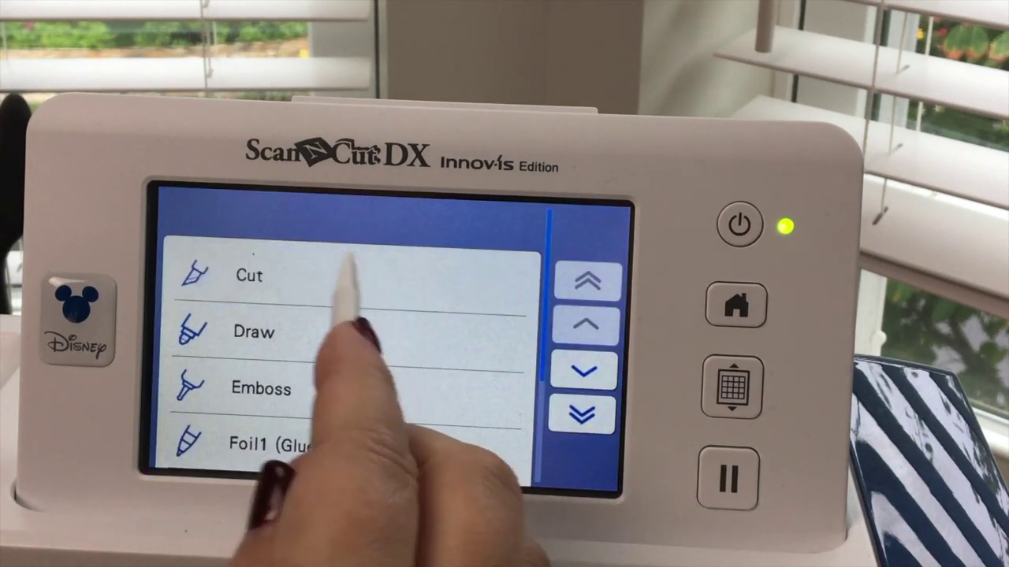
{"action": "left_click", "coordinate": [349, 268]}
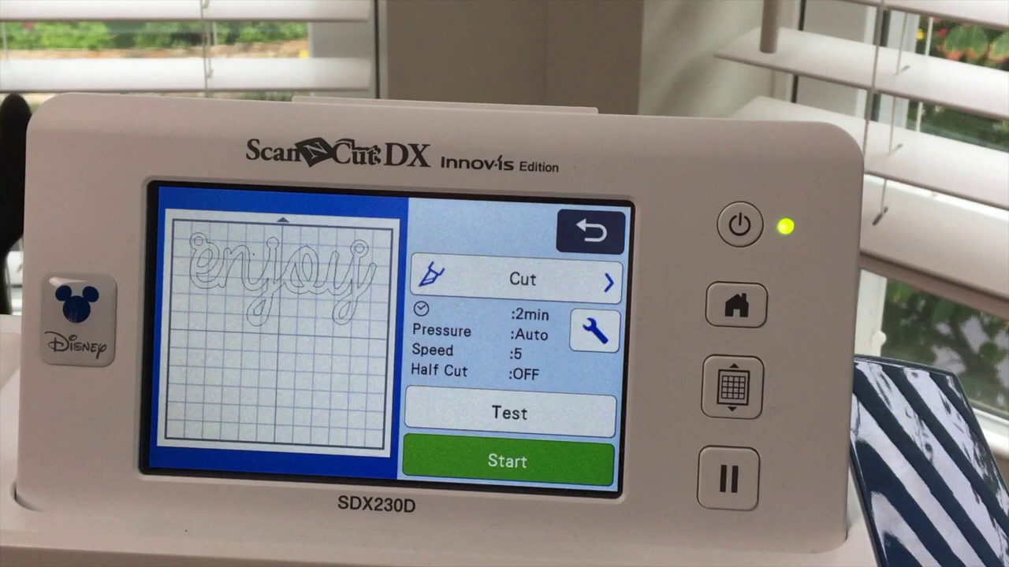